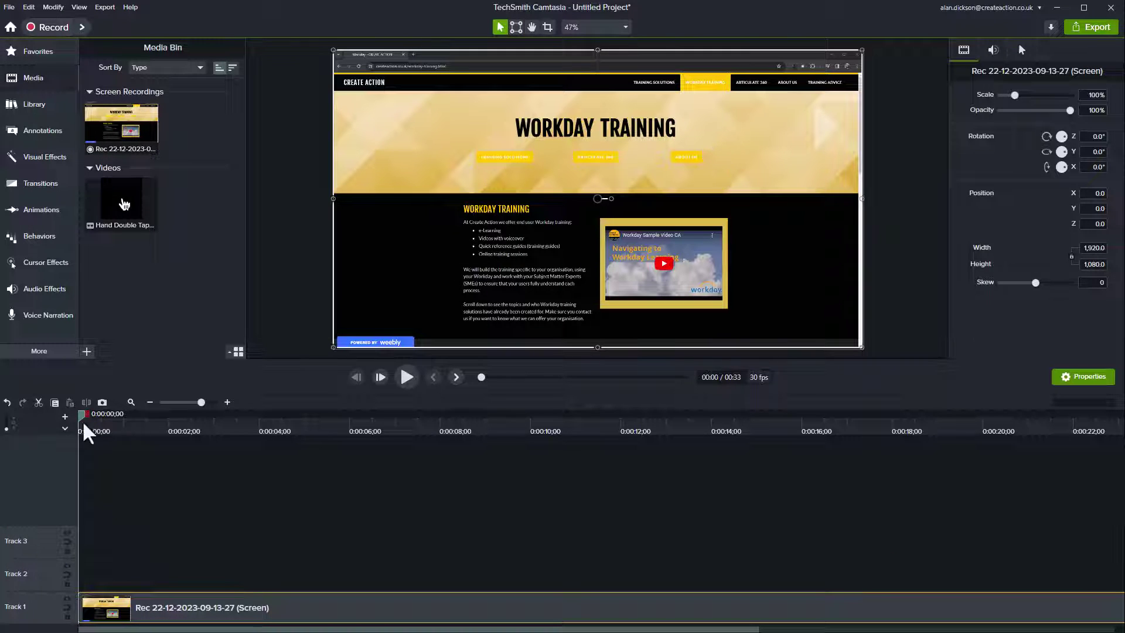
Select the Workday Training clip and show its cursor properties: scale 225%, opacity 100%.
{"action": "left_click_drag", "start_coordinate": [86, 427], "coordinate": [88, 454]}
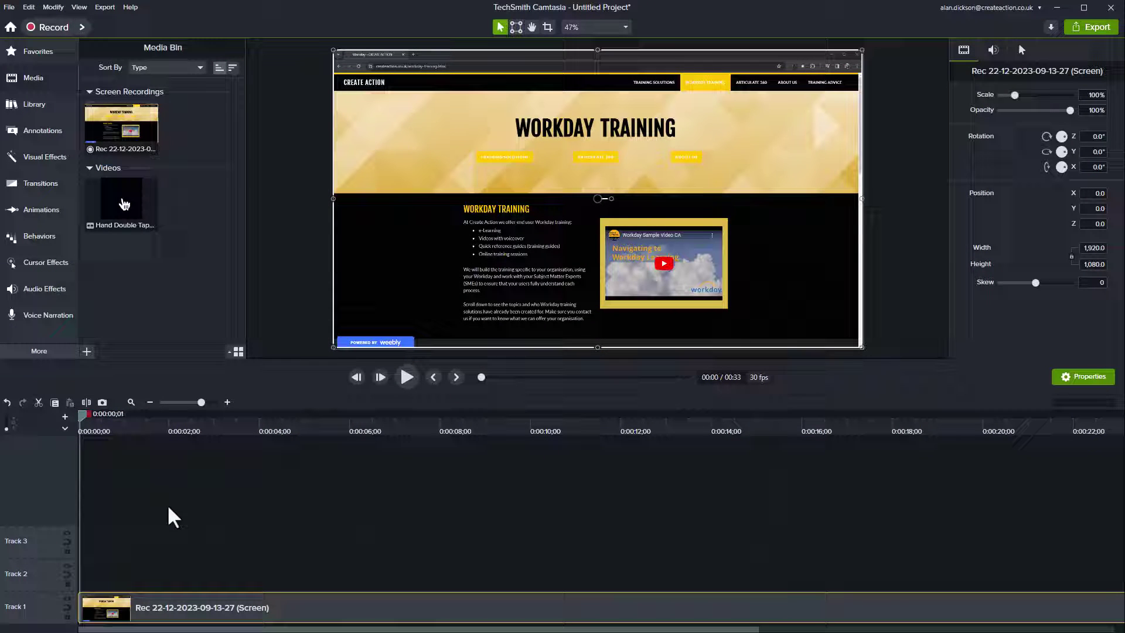
{"action": "left_click", "coordinate": [252, 582]}
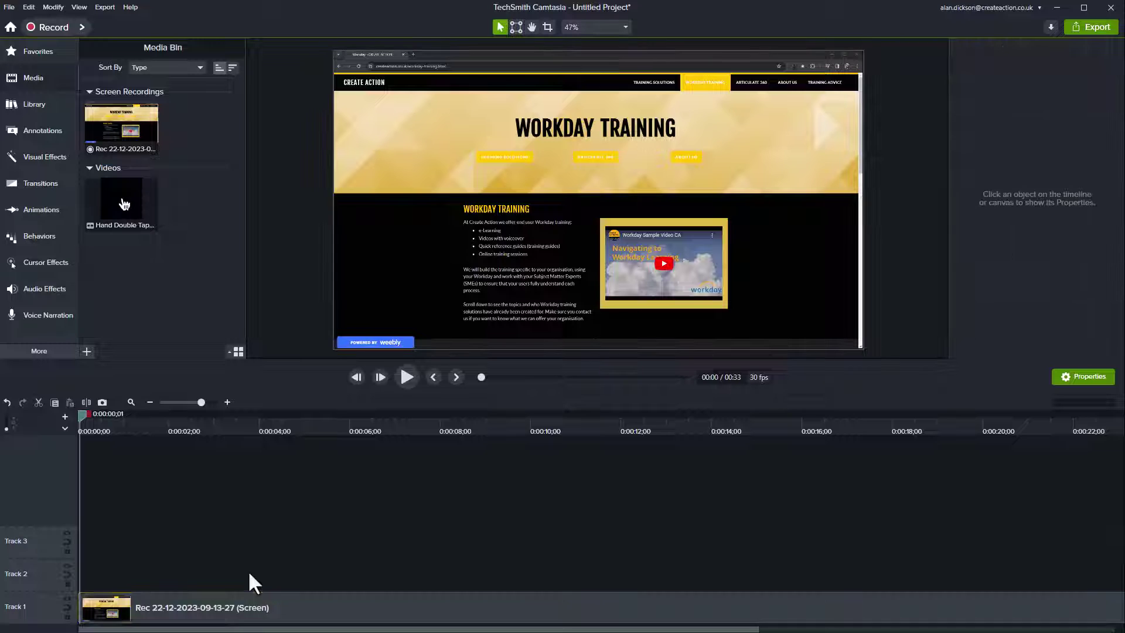
{"action": "left_click", "coordinate": [244, 610]}
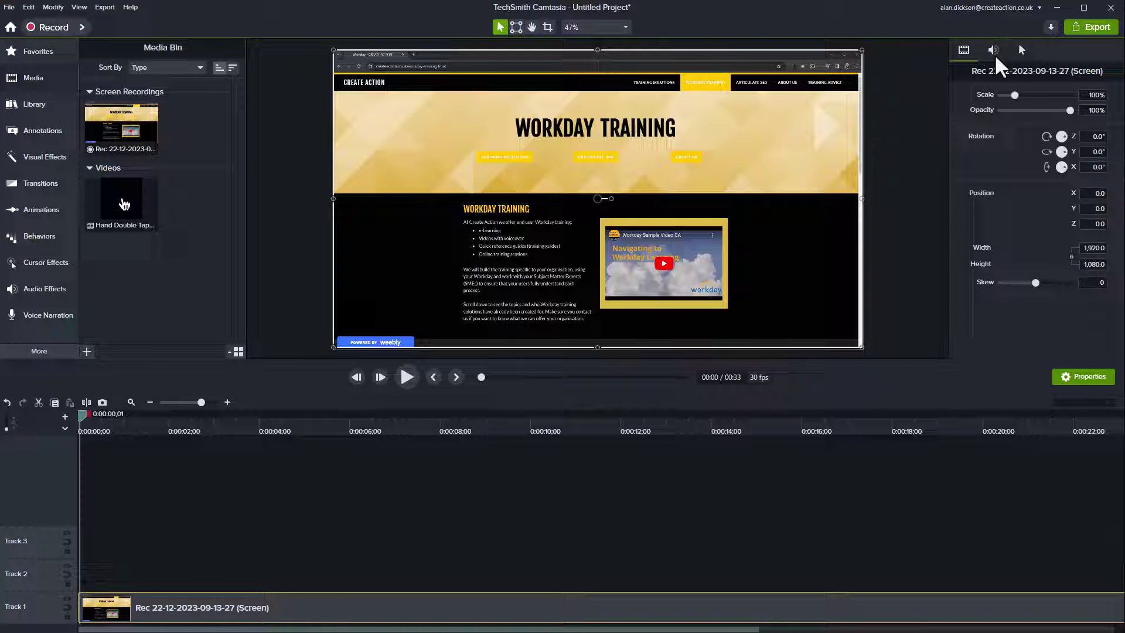
{"action": "left_click", "coordinate": [1084, 377]}
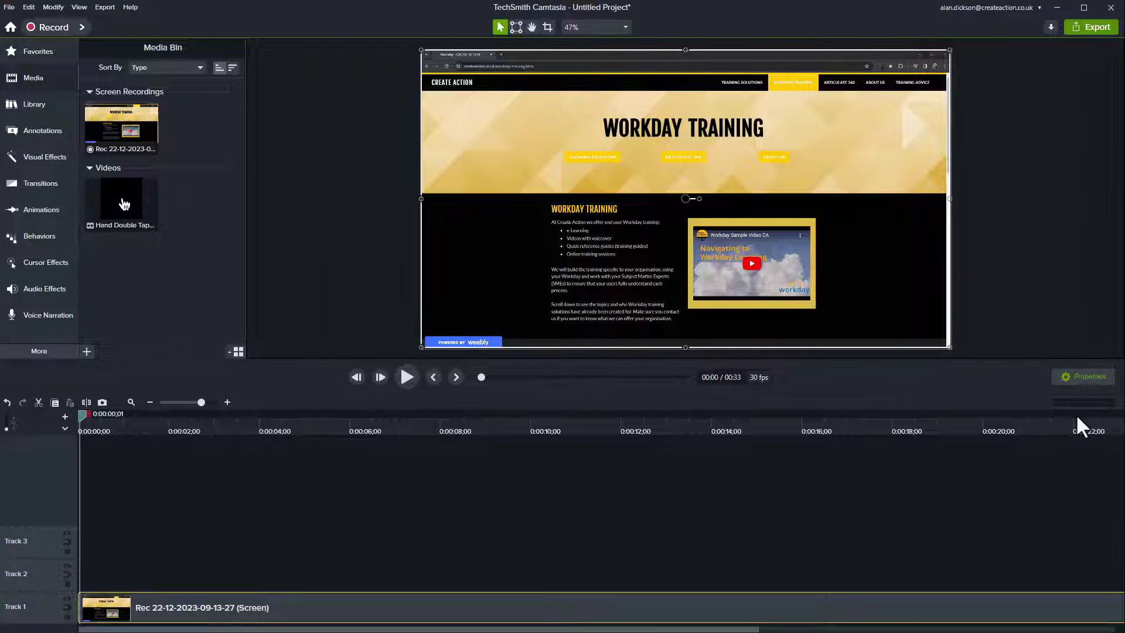
{"action": "left_click", "coordinate": [1088, 379]}
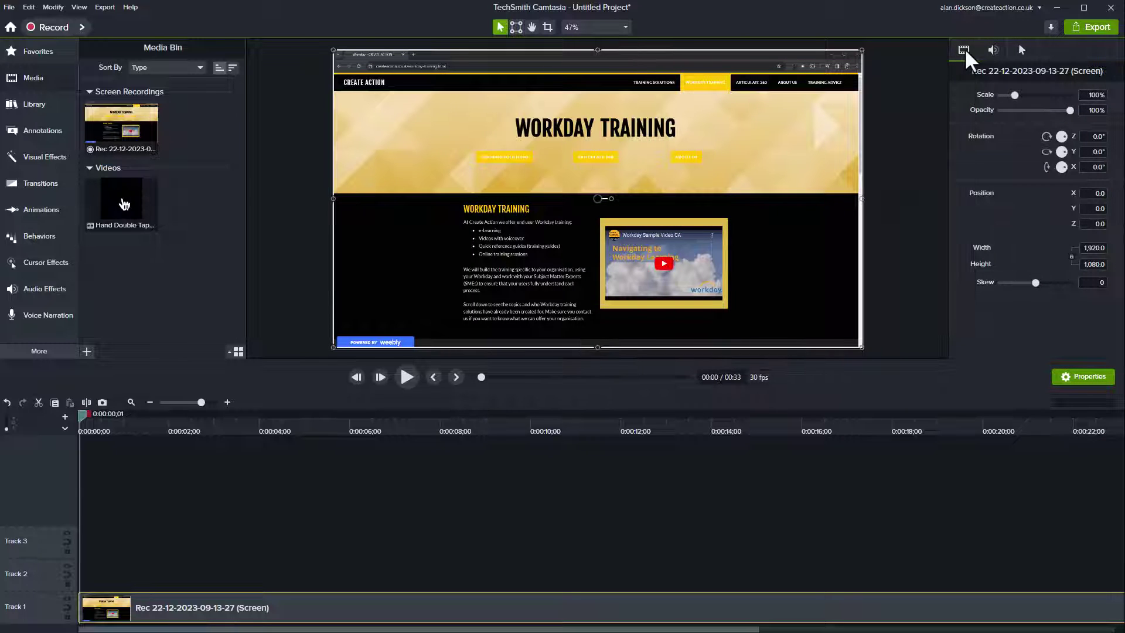
{"action": "left_click", "coordinate": [994, 51]}
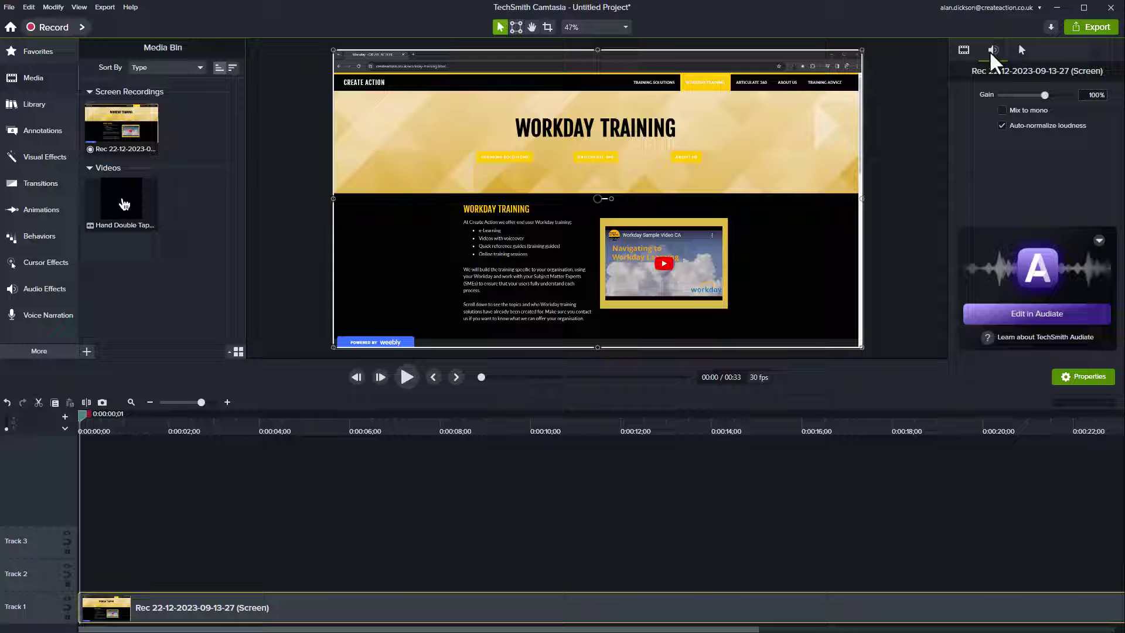
{"action": "left_click", "coordinate": [1023, 51]}
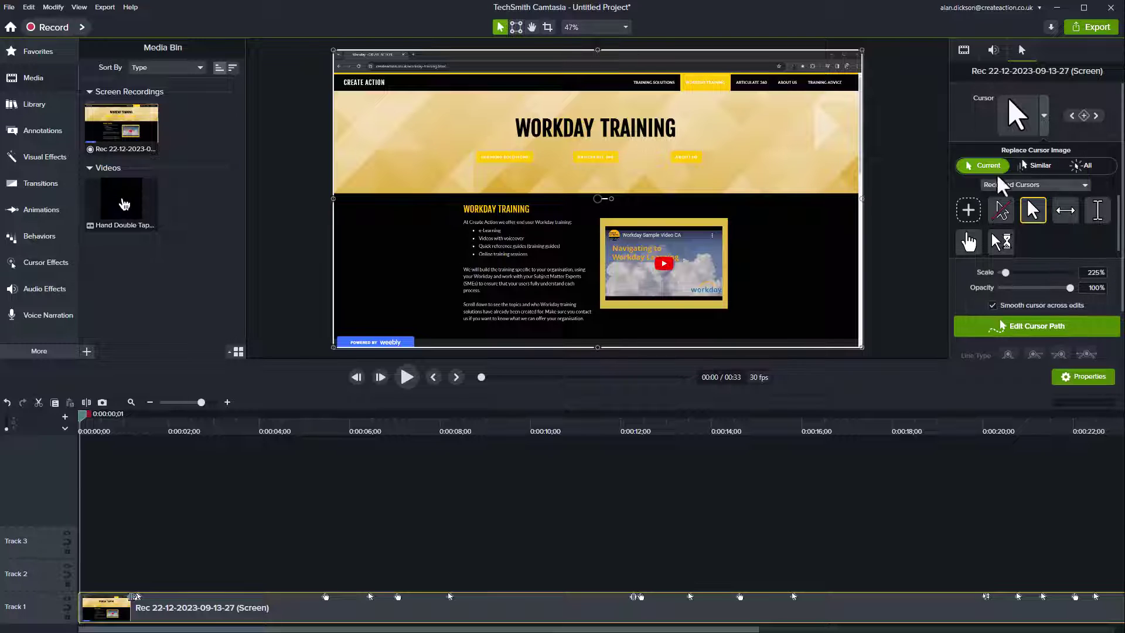
{"action": "left_click", "coordinate": [1046, 120]}
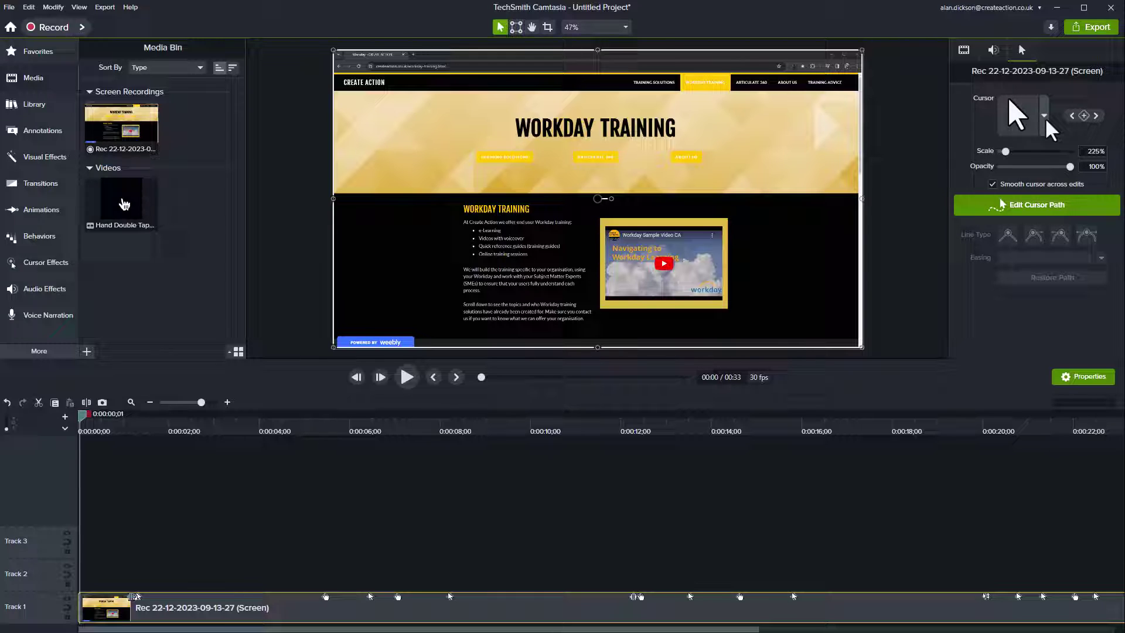
{"action": "left_click", "coordinate": [1045, 117]}
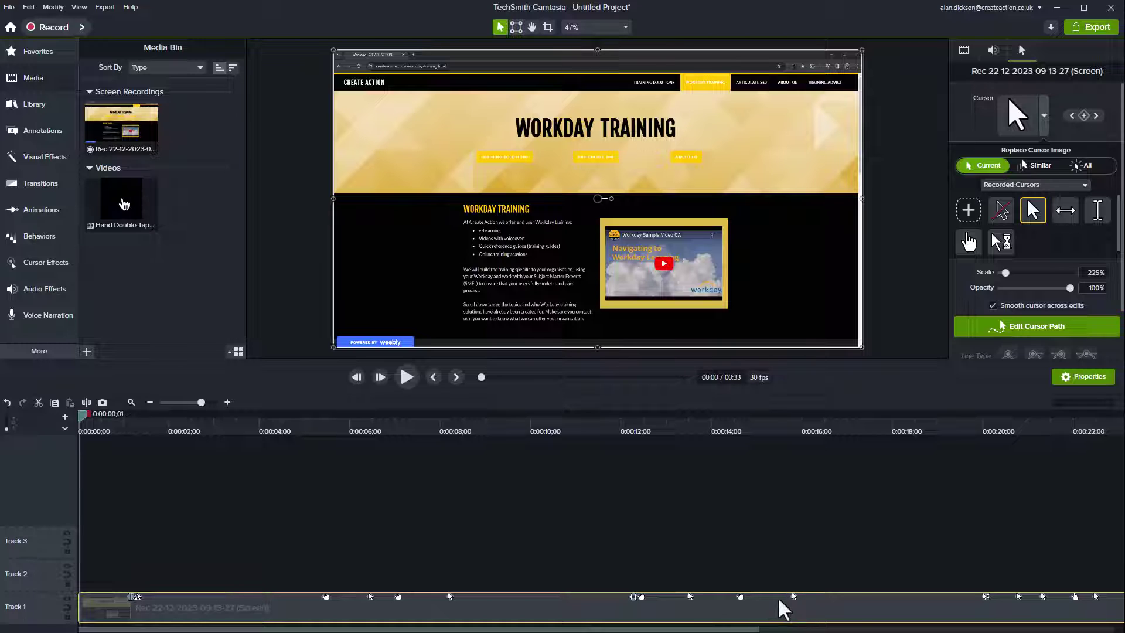
{"action": "left_click", "coordinate": [963, 50]}
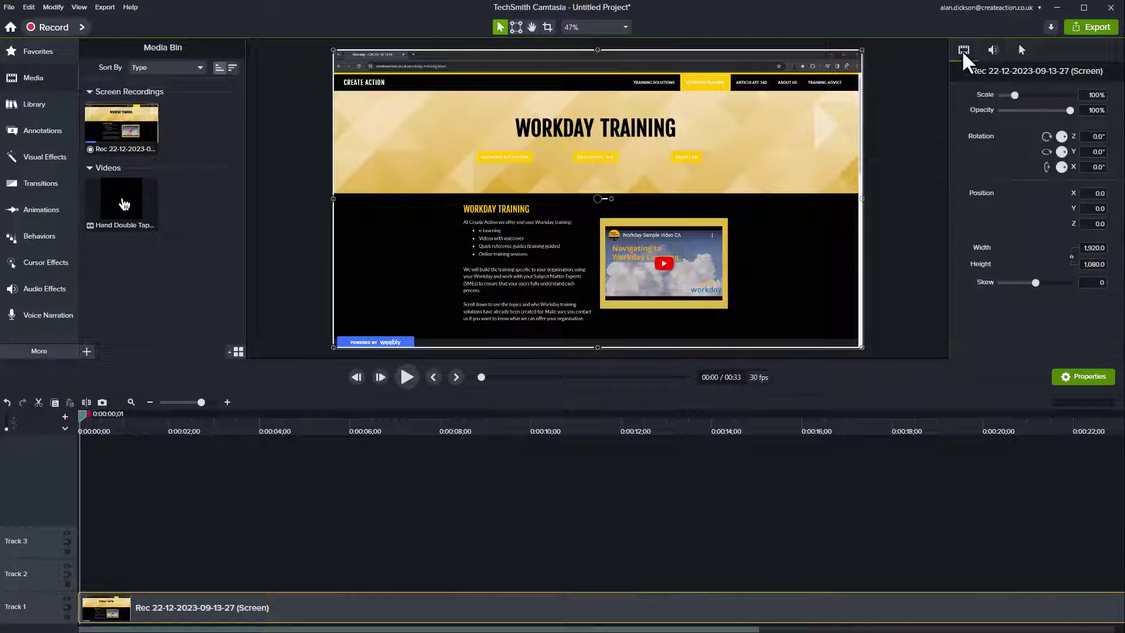
{"action": "left_click", "coordinate": [1020, 50]}
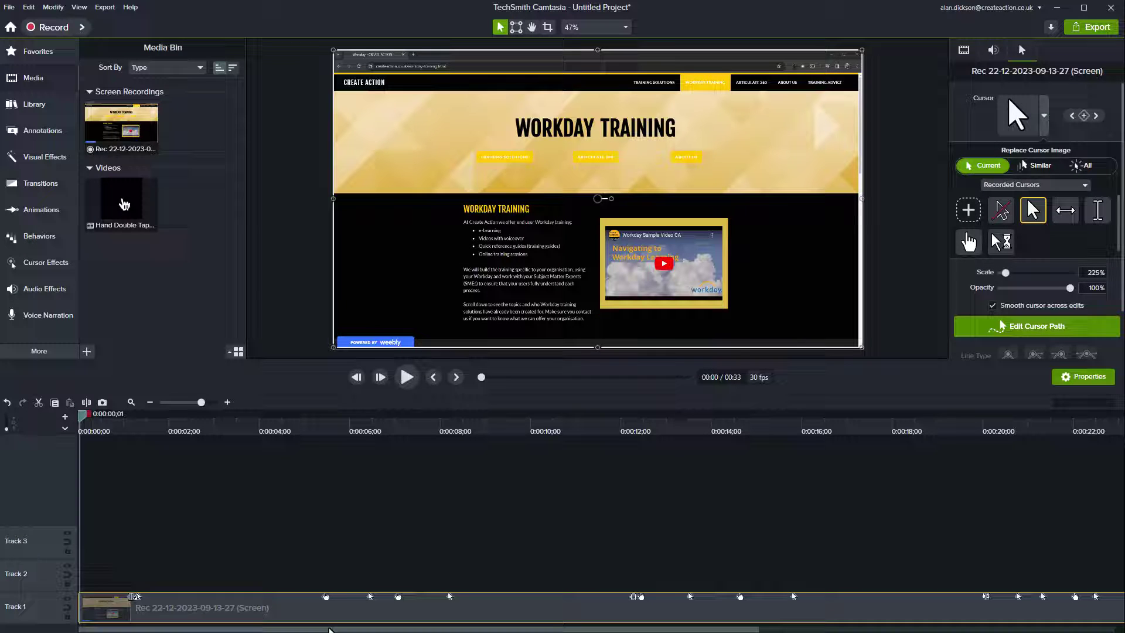
Cue the playhead from 0:08 to 0:13;17, where the Articulate 360 page shows an arrow cursor.
{"action": "left_click", "coordinate": [443, 427]}
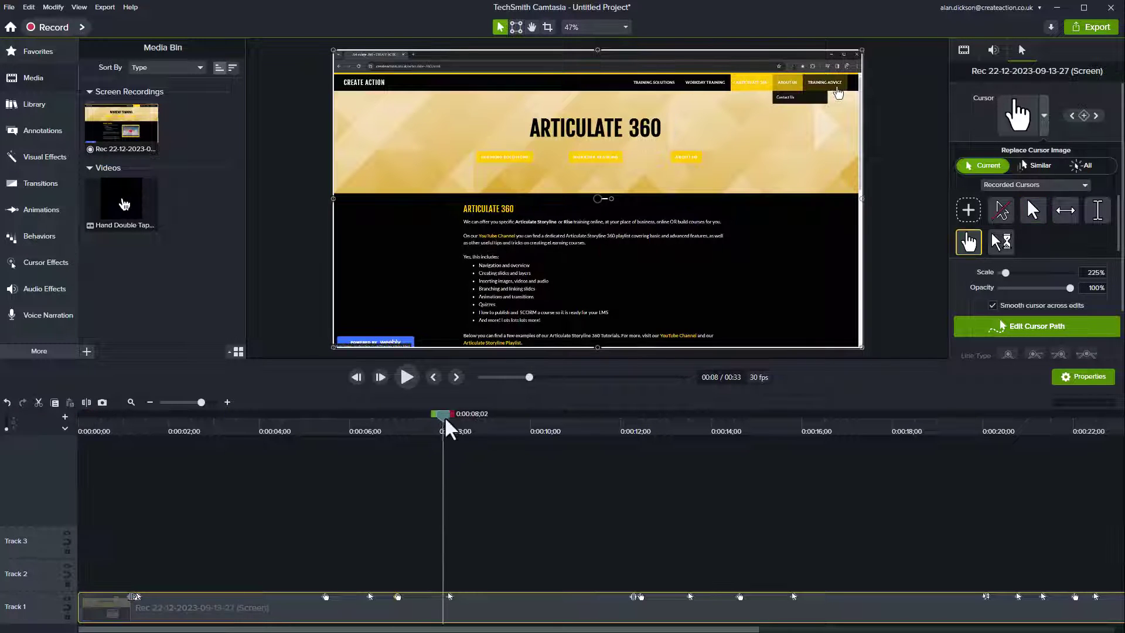
{"action": "left_click_drag", "start_coordinate": [438, 416], "coordinate": [683, 446]}
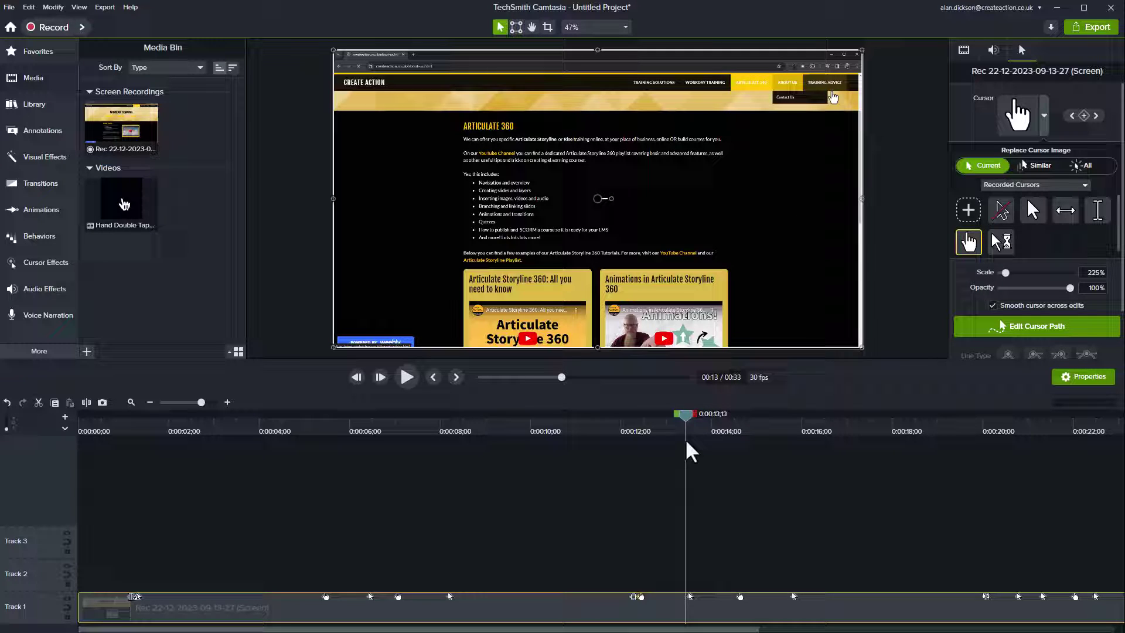
{"action": "left_click_drag", "start_coordinate": [685, 414], "coordinate": [692, 416]}
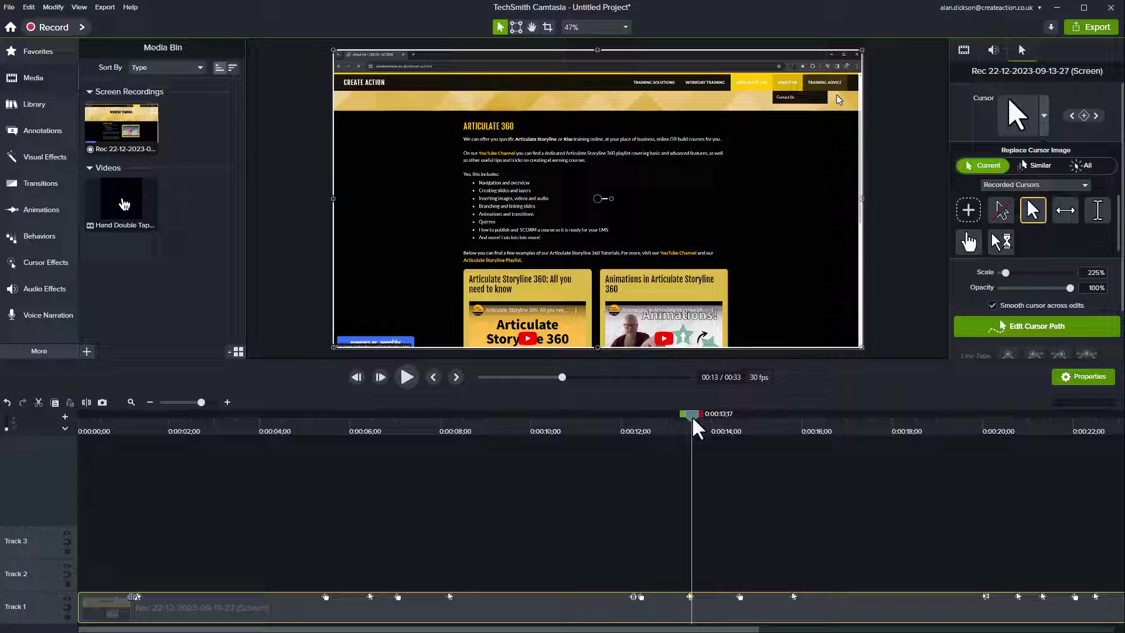
Replace the 0:13;17 arrow cursor with the pink heart from the Neon cursor set.
{"action": "left_click", "coordinate": [1030, 186]}
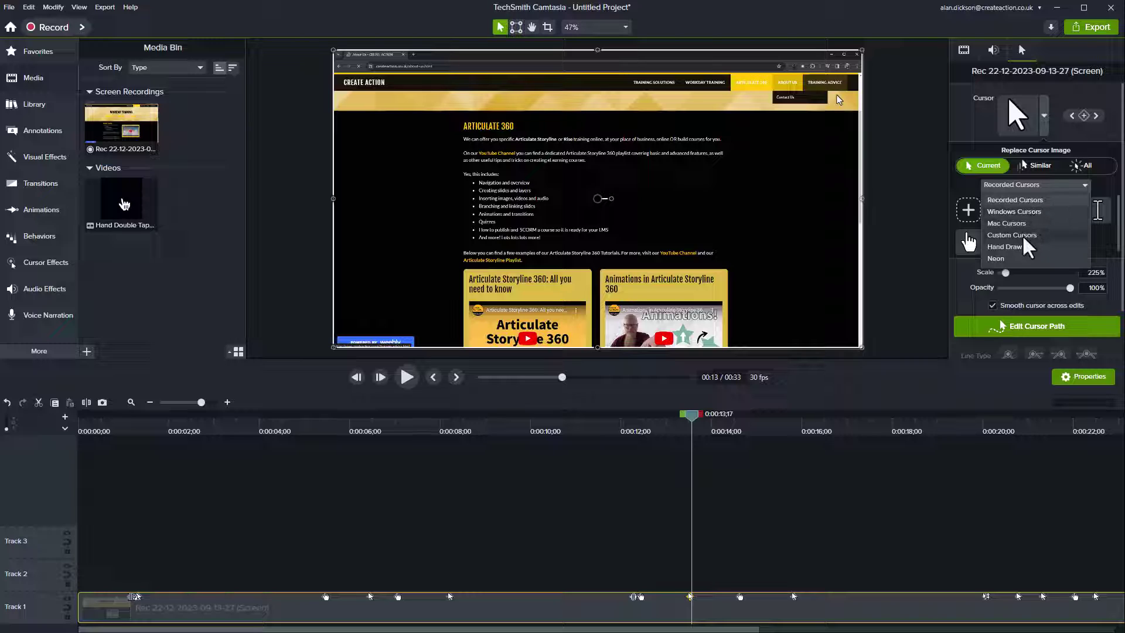
{"action": "left_click", "coordinate": [998, 259]}
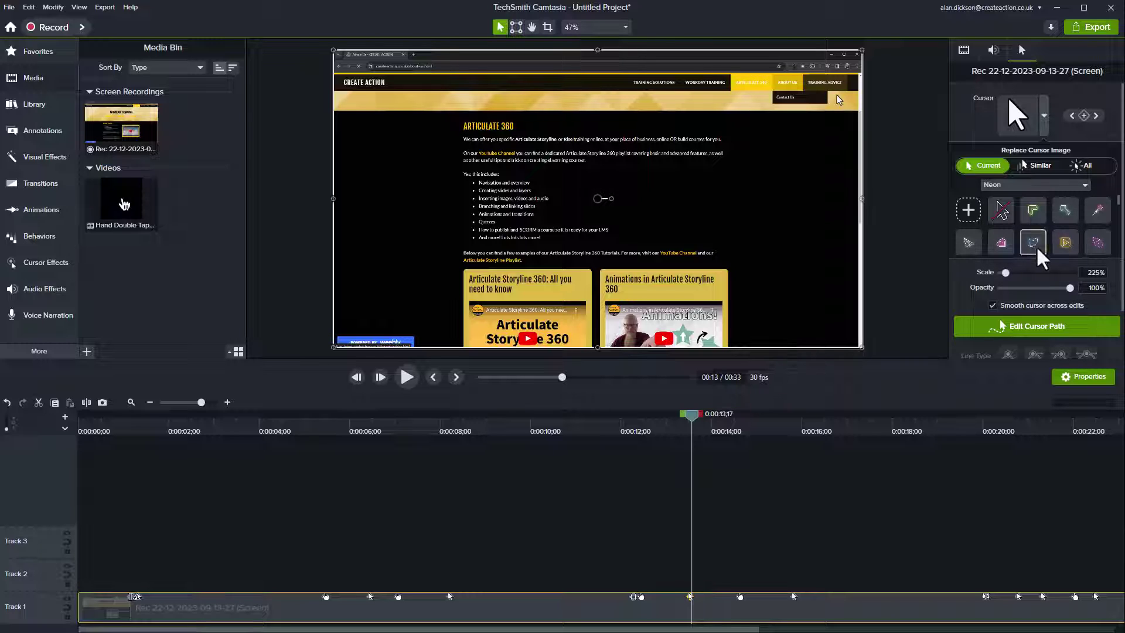
{"action": "left_click", "coordinate": [1002, 252]}
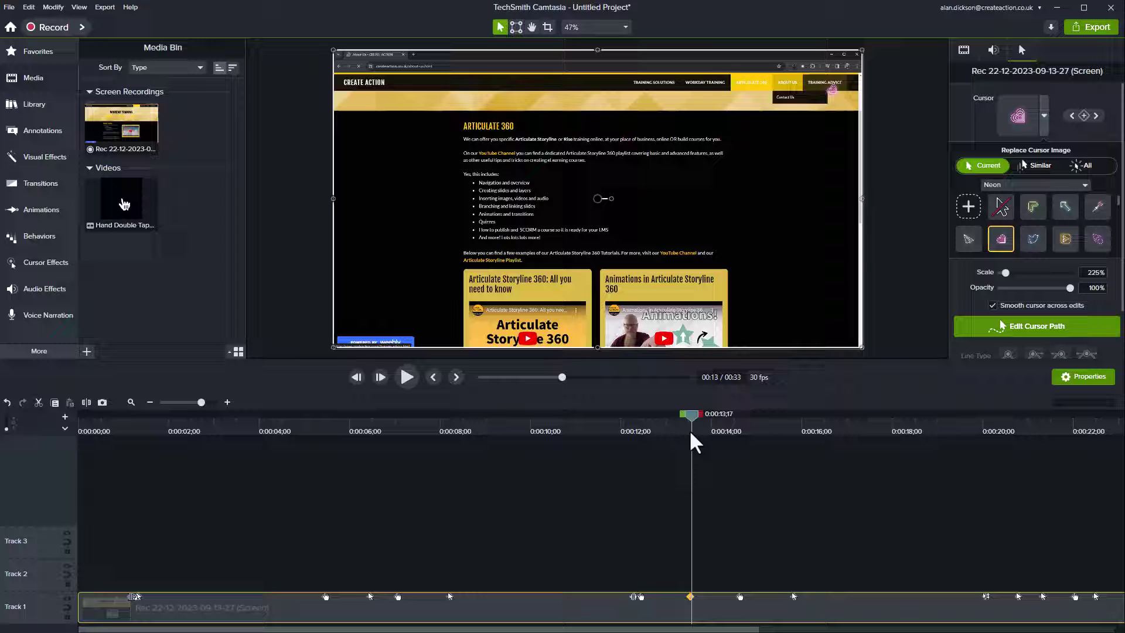
{"action": "left_click_drag", "start_coordinate": [691, 434], "coordinate": [737, 423]}
{"action": "scroll", "coordinate": [1033, 234], "scroll_direction": "down", "scroll_amount": 1}
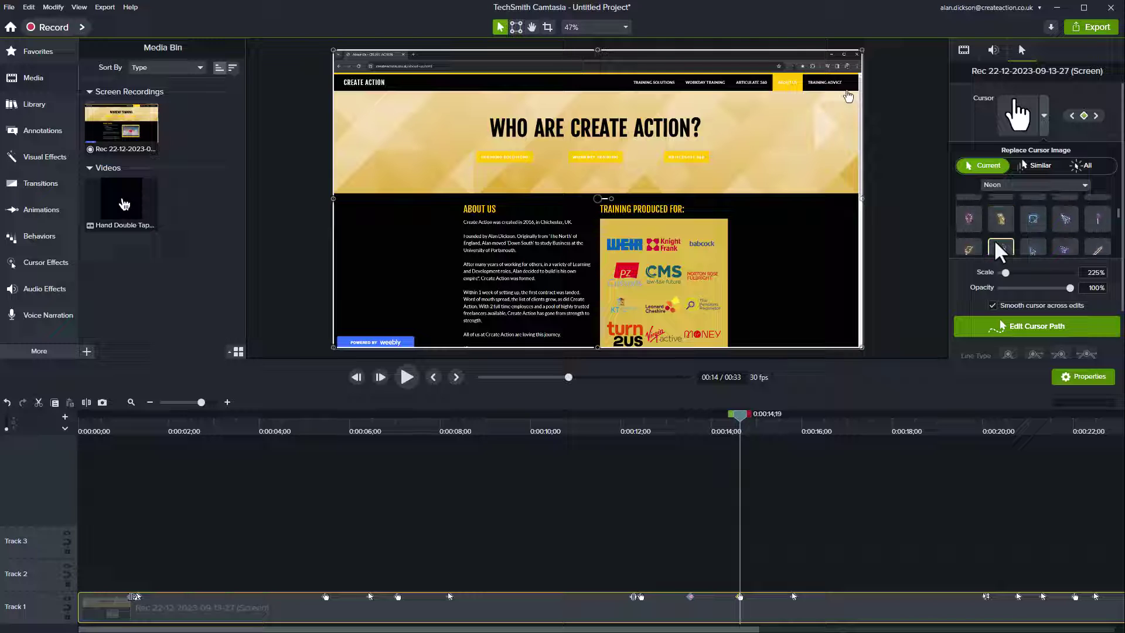
Replace the 0:14 cursor on the Who are Create Action? page with the neon lightning bolt.
{"action": "scroll", "coordinate": [997, 243], "scroll_direction": "down", "scroll_amount": 1}
{"action": "left_click", "coordinate": [969, 239]}
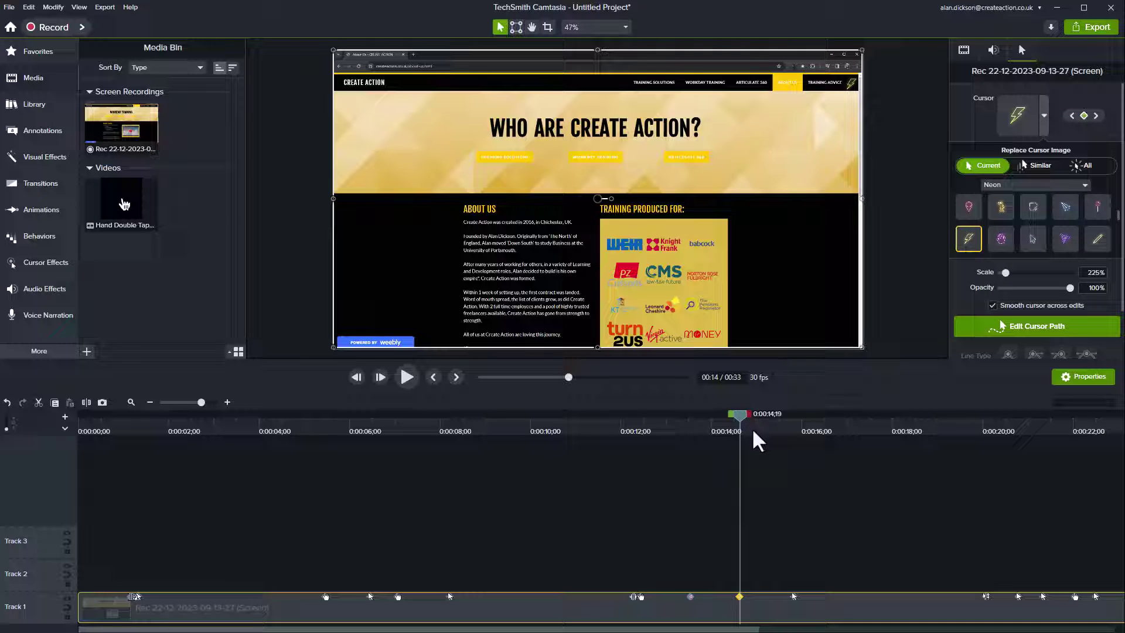
{"action": "left_click_drag", "start_coordinate": [737, 419], "coordinate": [770, 424]}
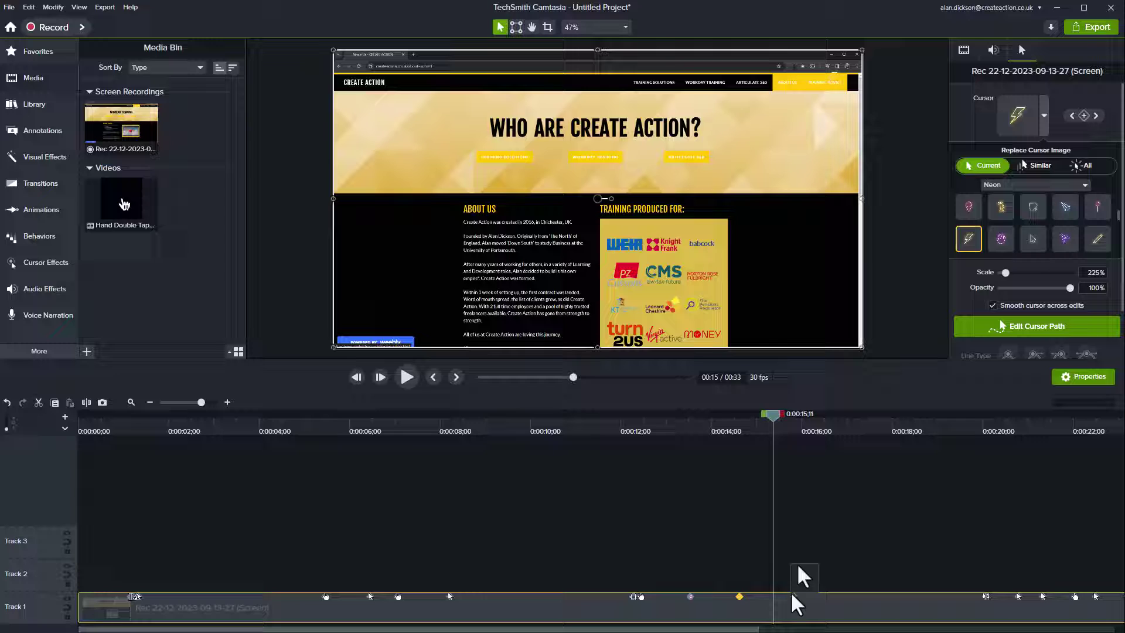
Replace the cursor on the Training Advice & Tips page at 0:16 with the purple neon hand.
{"action": "left_click_drag", "start_coordinate": [775, 430], "coordinate": [795, 422]}
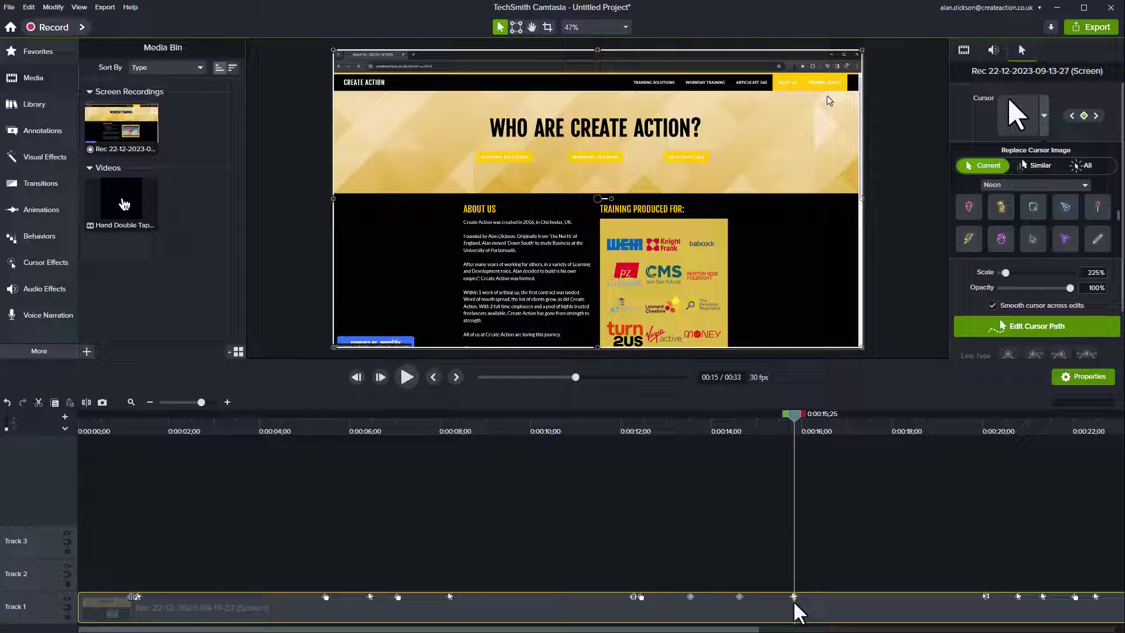
{"action": "left_click_drag", "start_coordinate": [795, 417], "coordinate": [844, 434]}
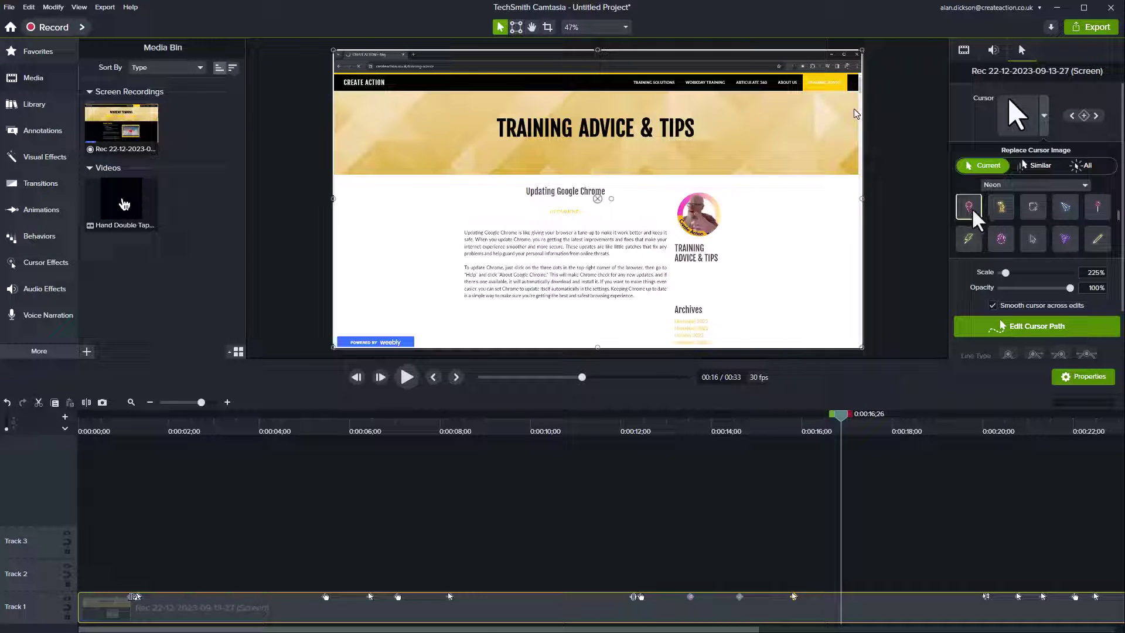
{"action": "left_click", "coordinate": [1000, 241]}
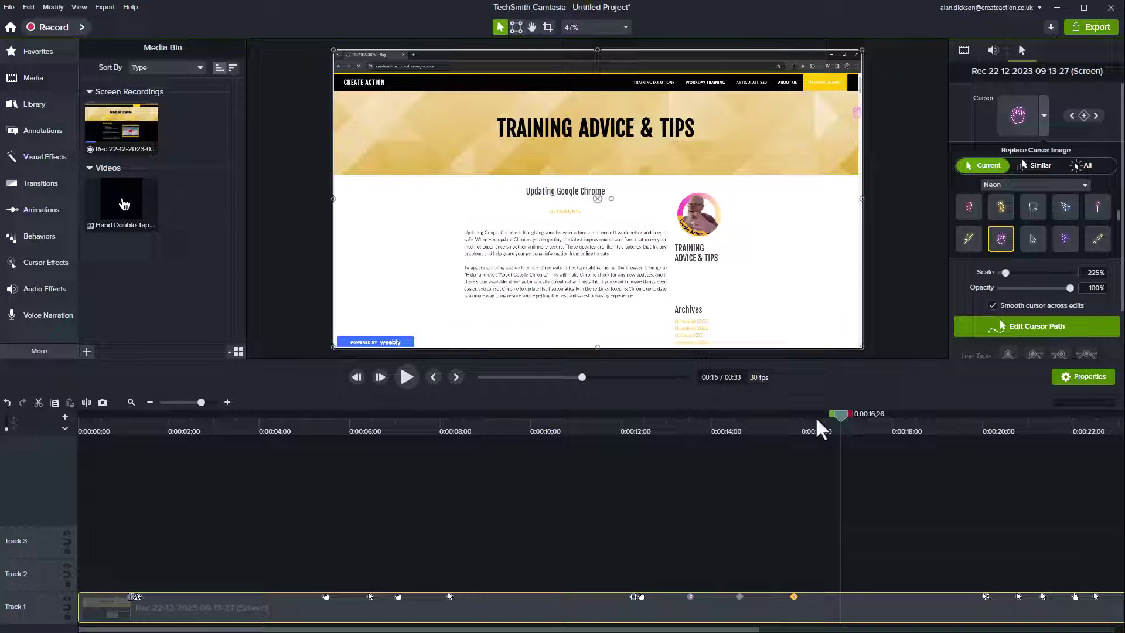
{"action": "left_click_drag", "start_coordinate": [844, 415], "coordinate": [945, 444]}
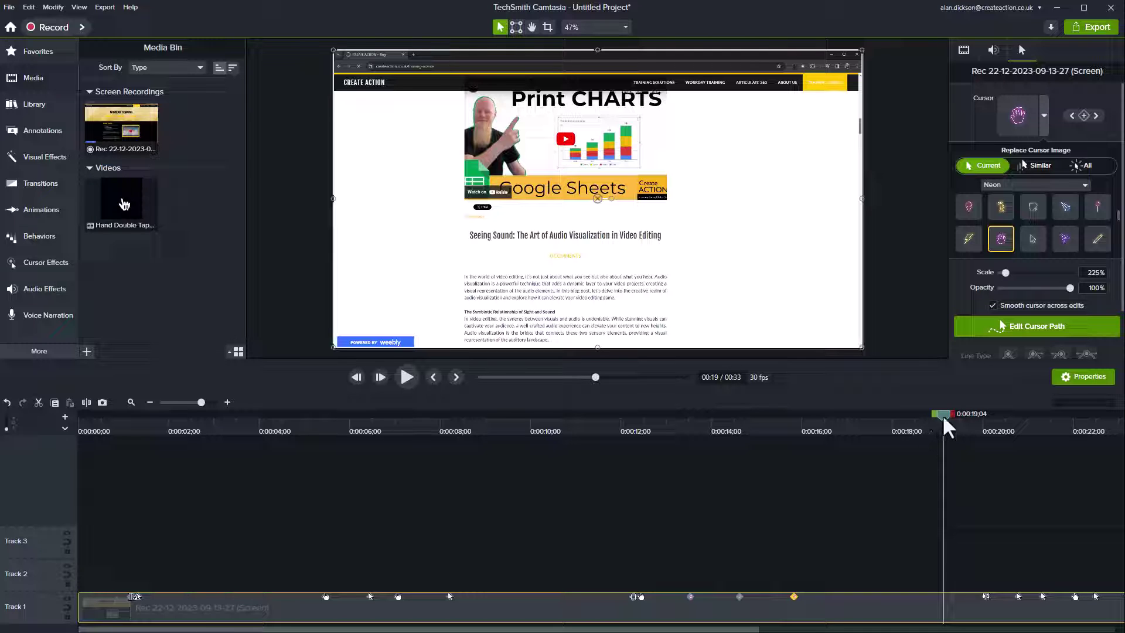
Raise the cursor scale to 676%, then settle it at 386%, previewing across the pages.
{"action": "left_click_drag", "start_coordinate": [943, 418], "coordinate": [833, 425]}
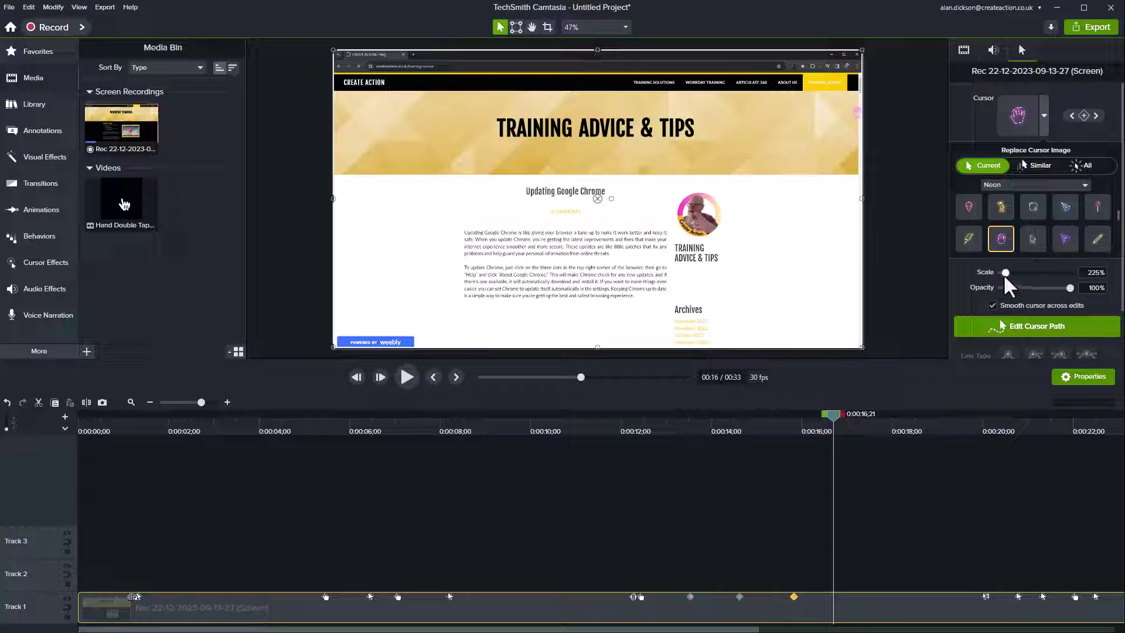
{"action": "left_click_drag", "start_coordinate": [1004, 273], "coordinate": [1021, 274]}
{"action": "left_click_drag", "start_coordinate": [839, 414], "coordinate": [798, 420]}
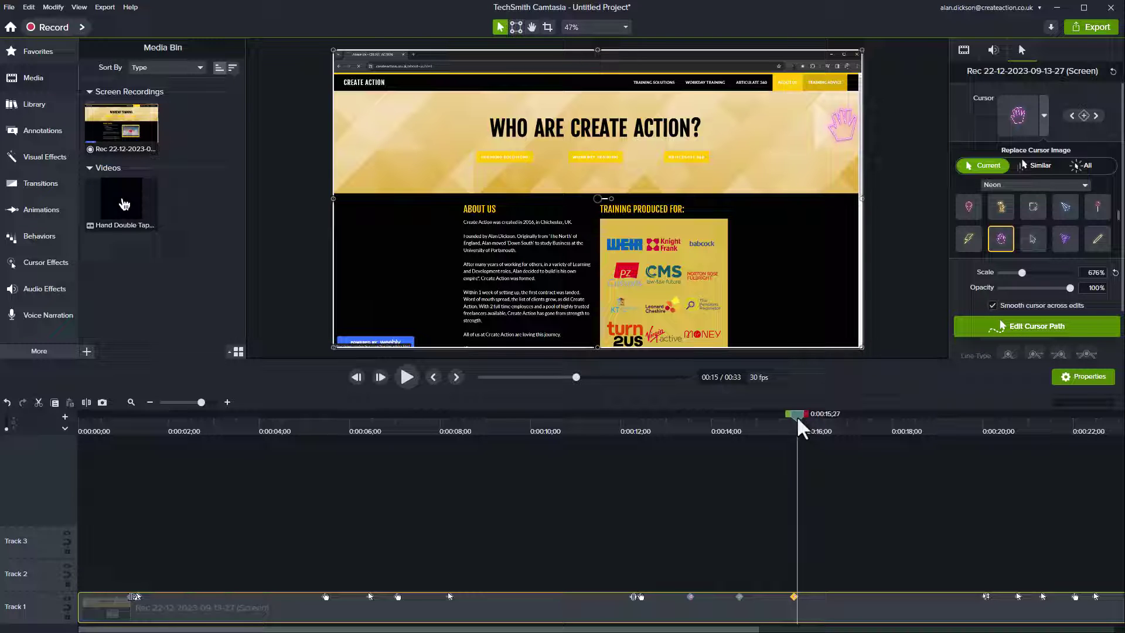
{"action": "left_click_drag", "start_coordinate": [797, 417], "coordinate": [688, 437]}
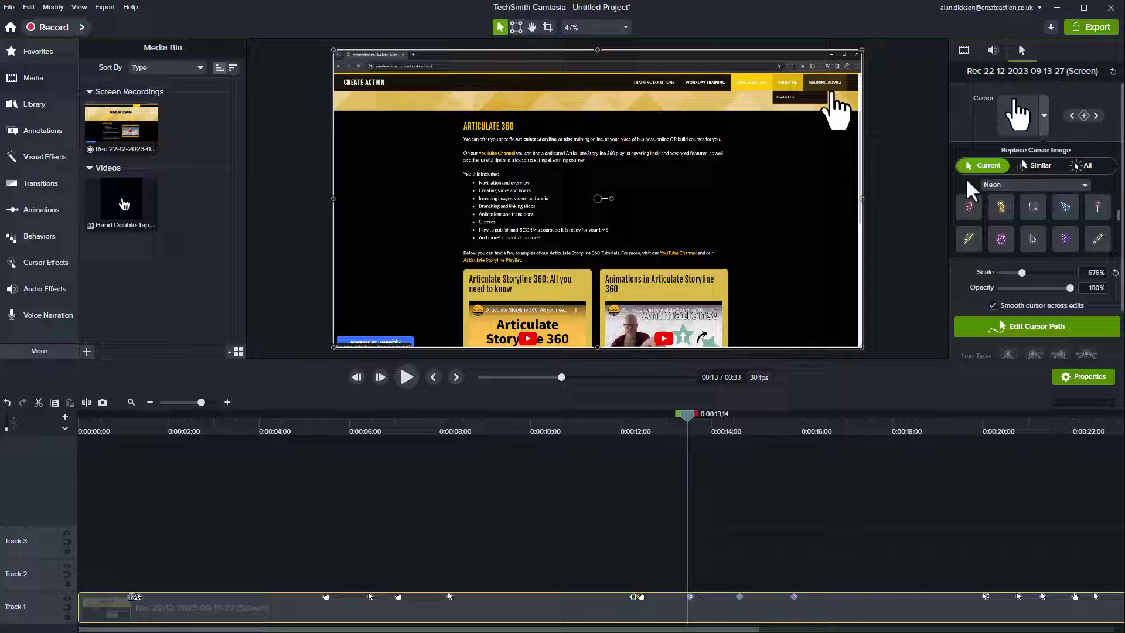
{"action": "left_click_drag", "start_coordinate": [1020, 275], "coordinate": [1010, 275]}
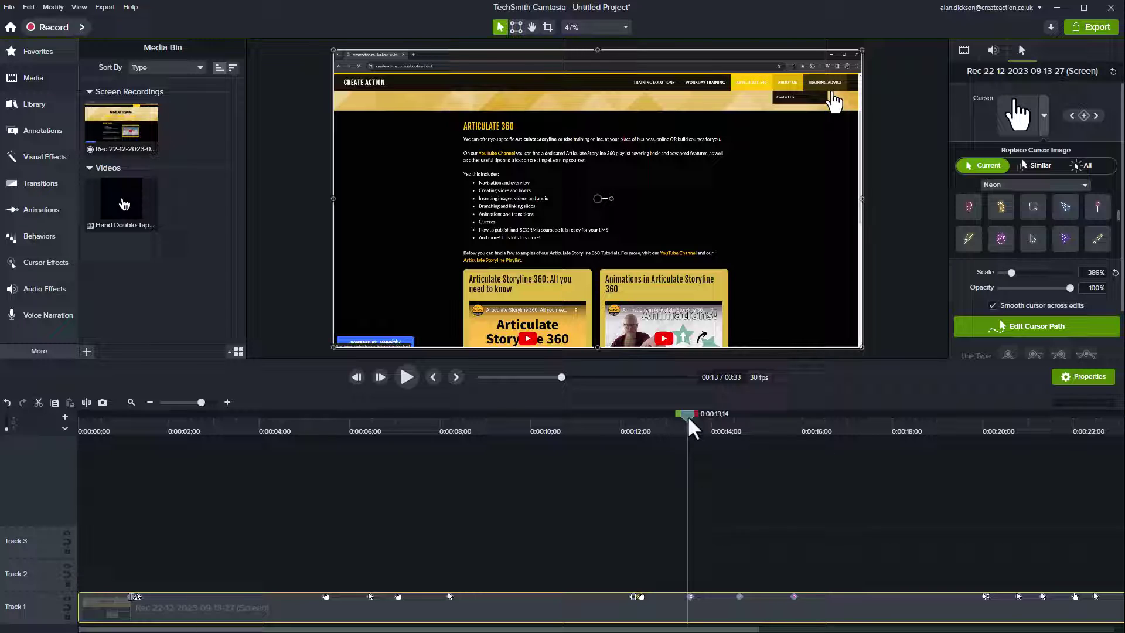
{"action": "left_click_drag", "start_coordinate": [688, 416], "coordinate": [683, 417]}
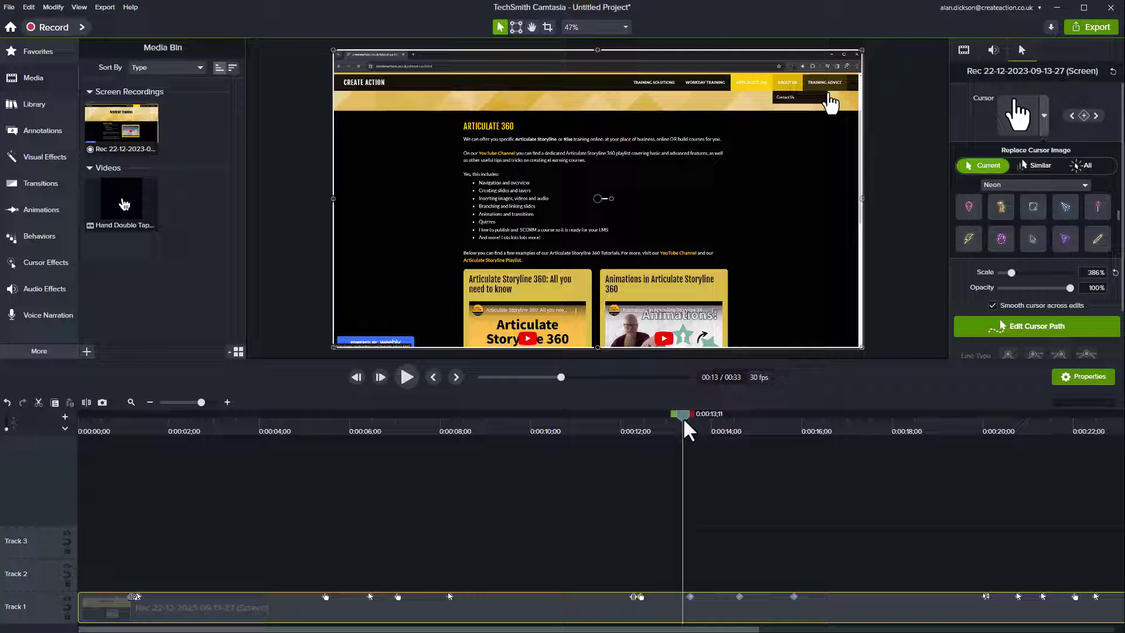
{"action": "left_click_drag", "start_coordinate": [683, 417], "coordinate": [728, 422]}
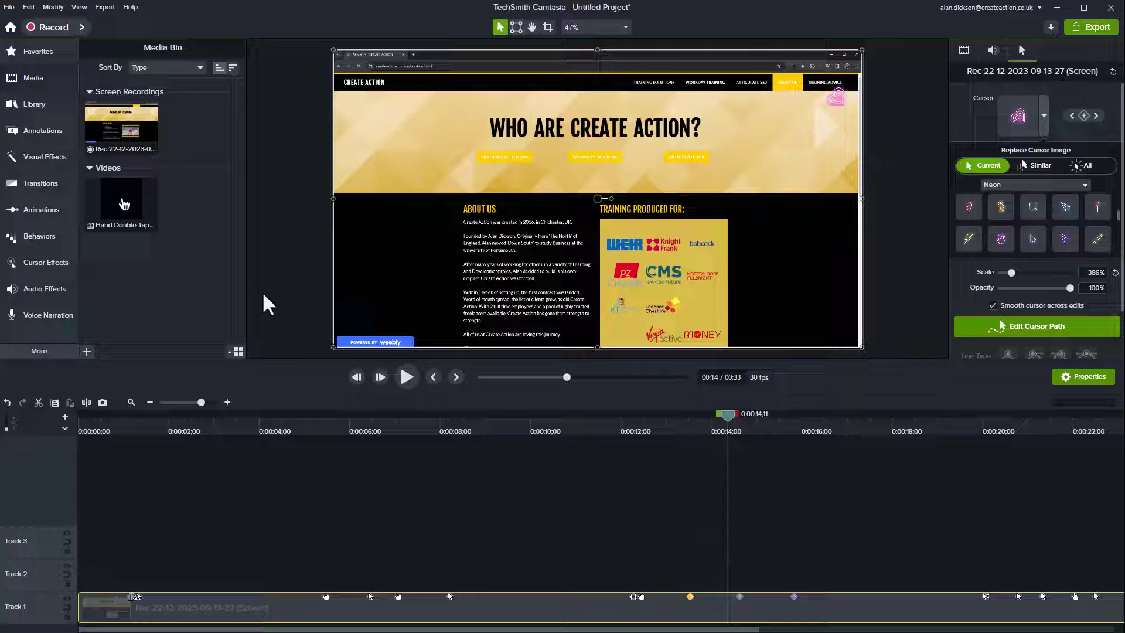
Open the Cursor Effects library and scrub back to the Storyline tutorials page at 0:09;23.
{"action": "left_click", "coordinate": [39, 271]}
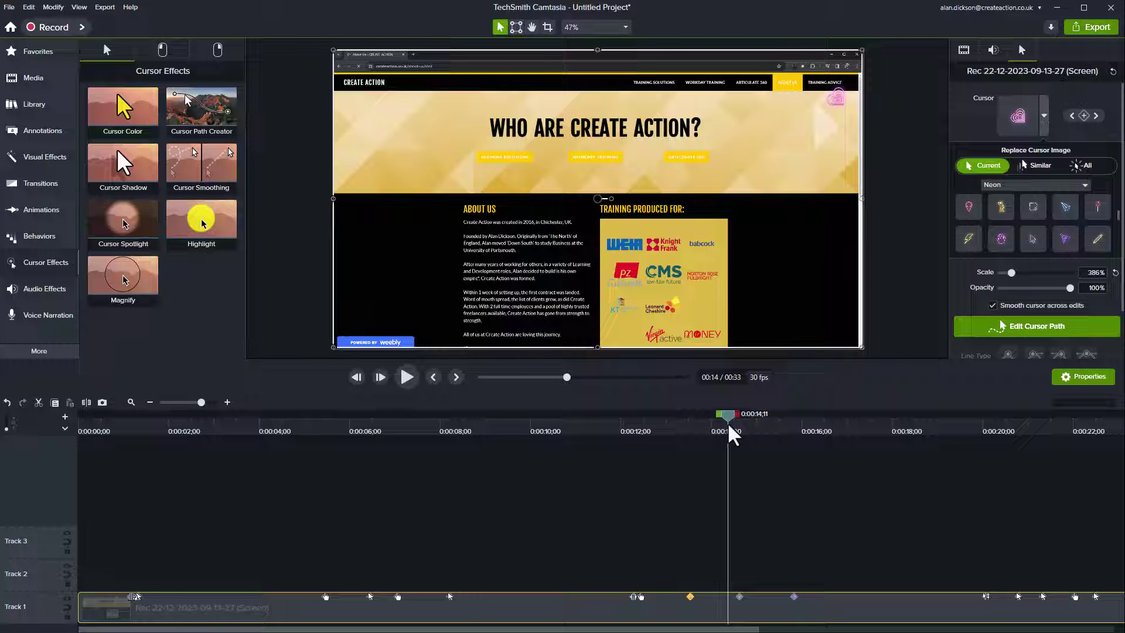
{"action": "left_click_drag", "start_coordinate": [729, 430], "coordinate": [519, 442]}
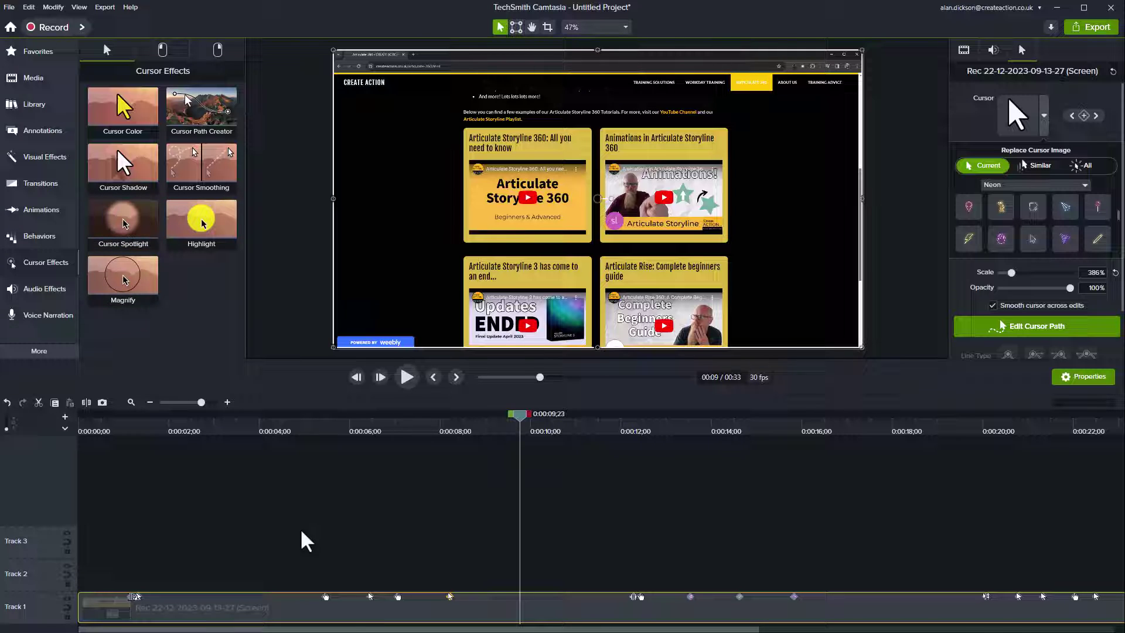
Apply Cursor Spotlight to the Track 1 recording and preview it at 0:15;07.
{"action": "left_click_drag", "start_coordinate": [124, 222], "coordinate": [269, 596]}
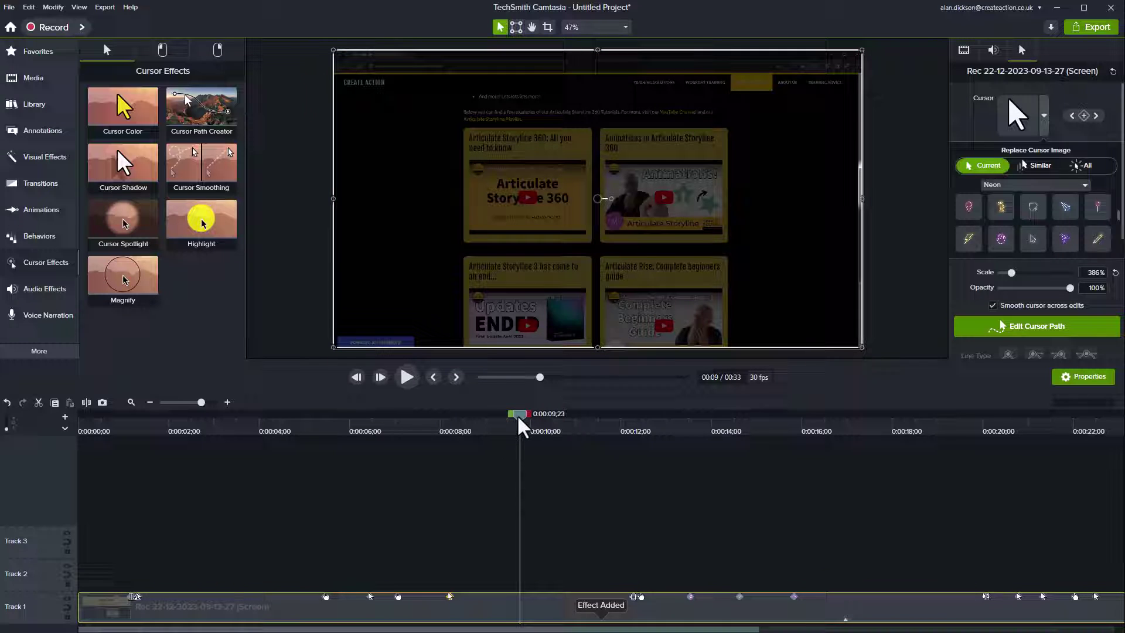
{"action": "left_click_drag", "start_coordinate": [518, 417], "coordinate": [766, 432]}
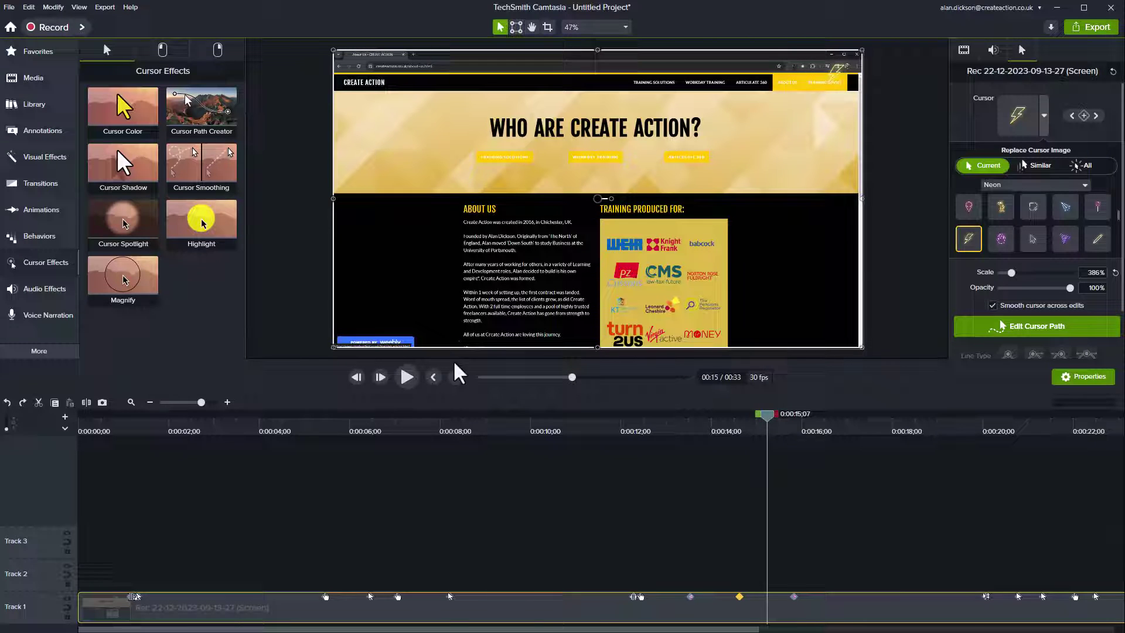
Split Track 1 into three clips and select the middle one spanning about 0:13–0:15;04.
{"action": "left_click_drag", "start_coordinate": [760, 429], "coordinate": [671, 429]}
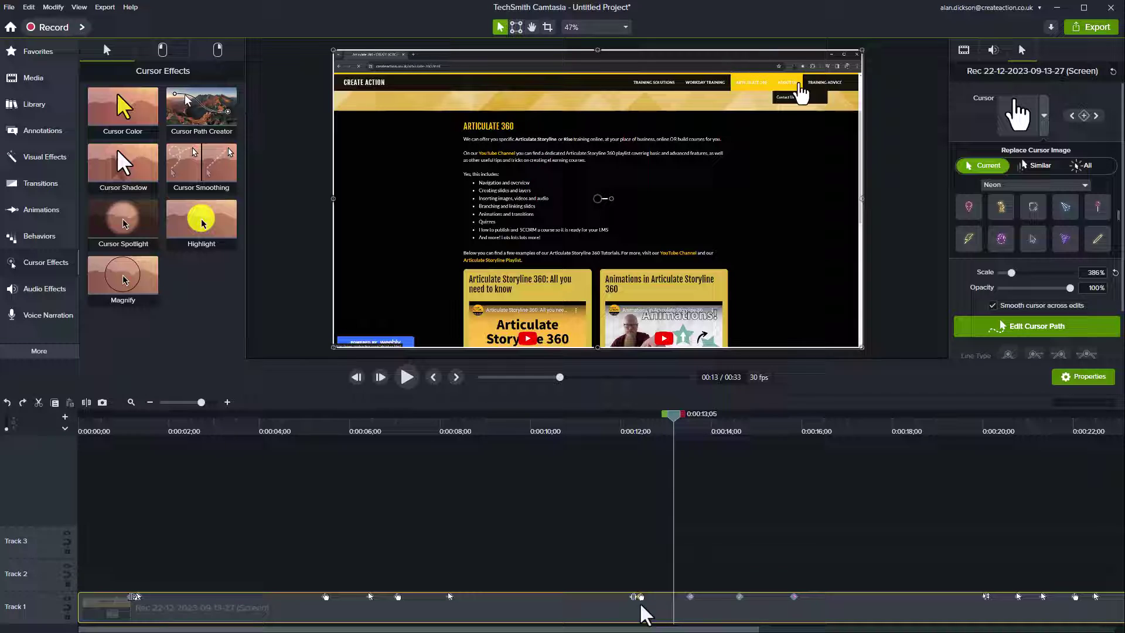
{"action": "left_click", "coordinate": [680, 489]}
{"action": "left_click", "coordinate": [685, 427]}
{"action": "left_click_drag", "start_coordinate": [687, 422], "coordinate": [764, 422]}
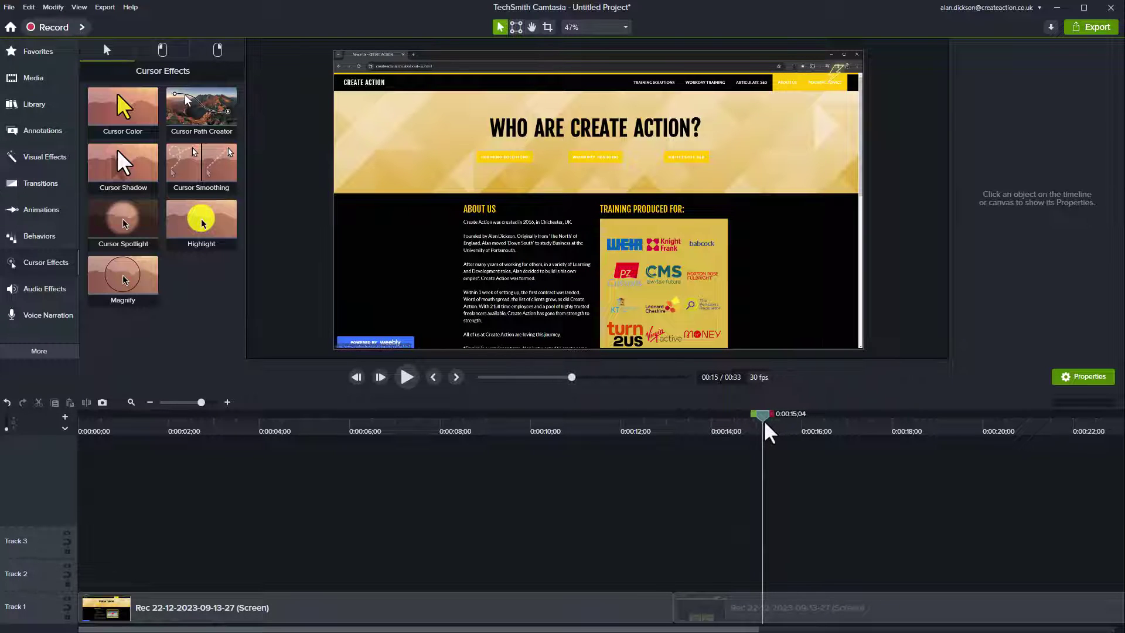
{"action": "left_click", "coordinate": [746, 609]}
{"action": "left_click", "coordinate": [731, 563]}
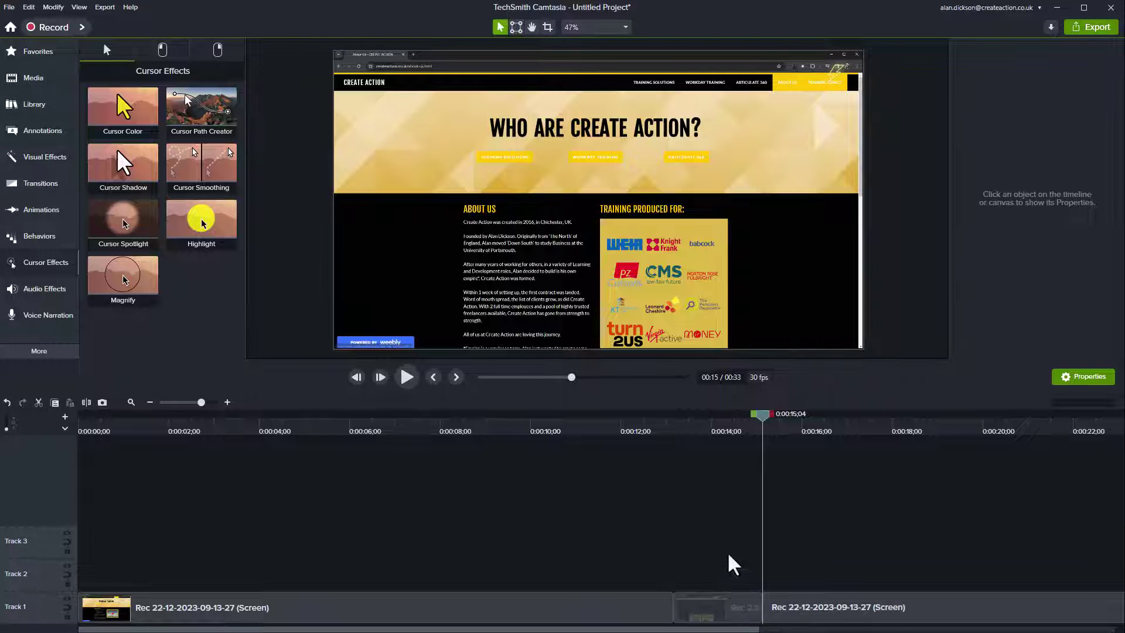
{"action": "left_click", "coordinate": [744, 610]}
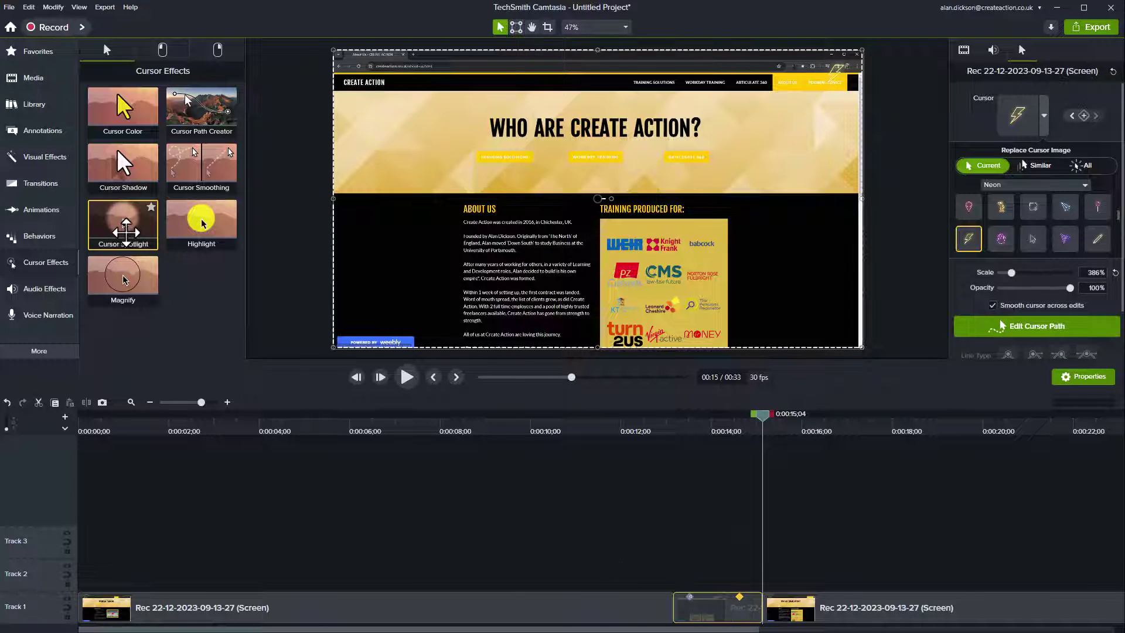
Apply Cursor Spotlight to the short middle clip and preview the dimming around the neon cursor.
{"action": "left_click_drag", "start_coordinate": [121, 228], "coordinate": [710, 600]}
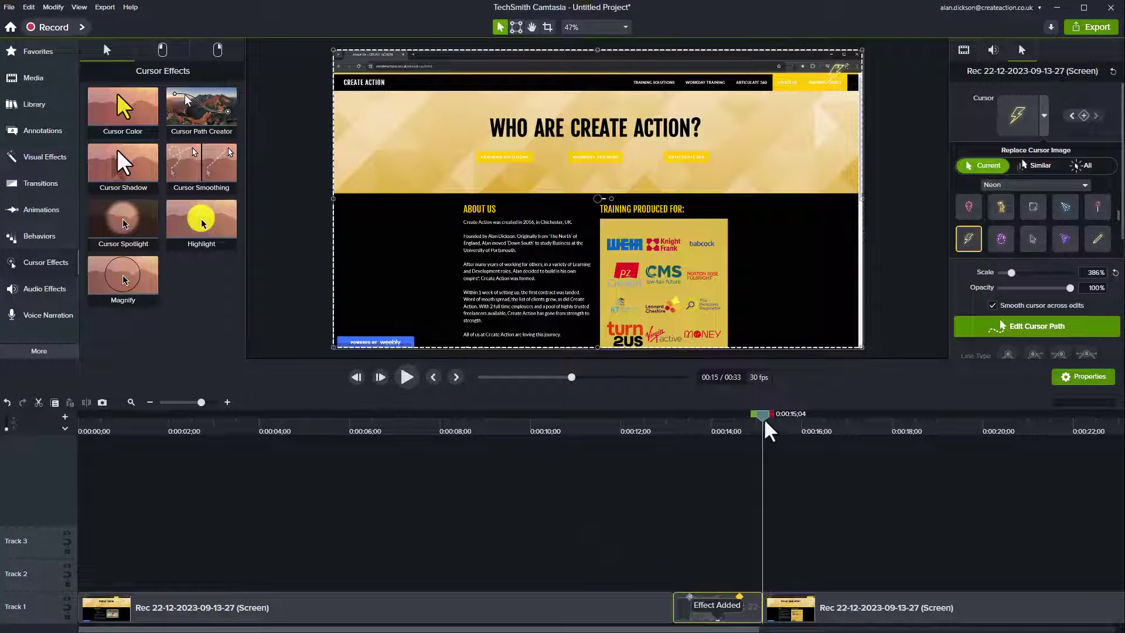
{"action": "left_click_drag", "start_coordinate": [764, 417], "coordinate": [828, 432]}
{"action": "left_click", "coordinate": [649, 415]}
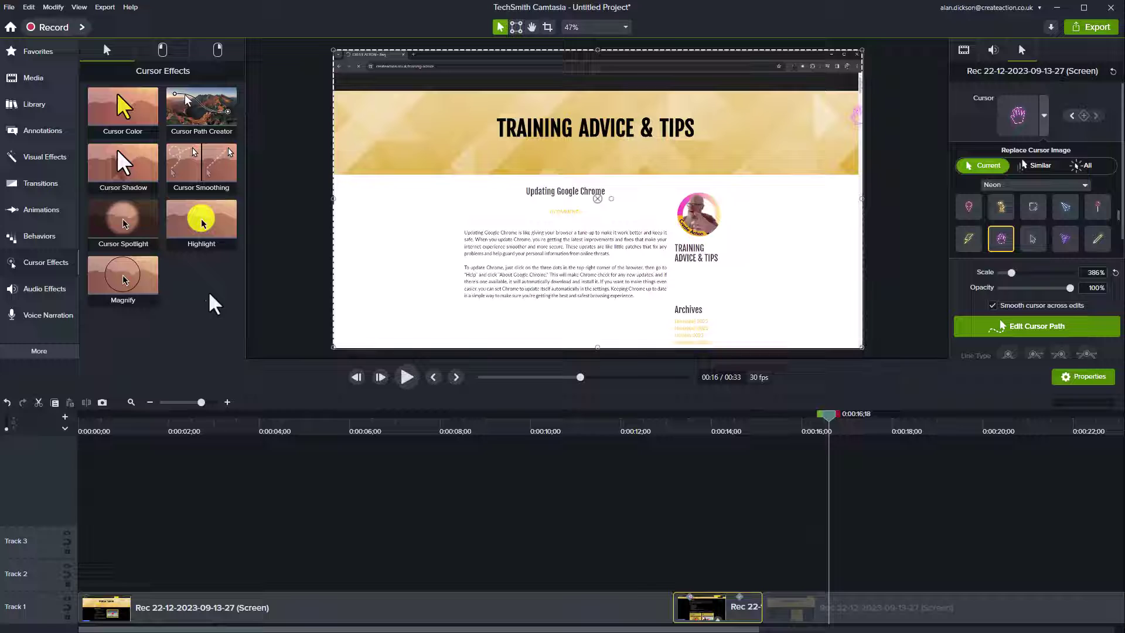
{"action": "key", "text": "comma"}
{"action": "key", "text": "comma"}
{"action": "key", "text": "comma"}
{"action": "key", "text": "comma"}
{"action": "key", "text": "comma"}
{"action": "key", "text": "comma"}
{"action": "key", "text": "comma"}
{"action": "key", "text": "comma"}
{"action": "key", "text": "comma"}
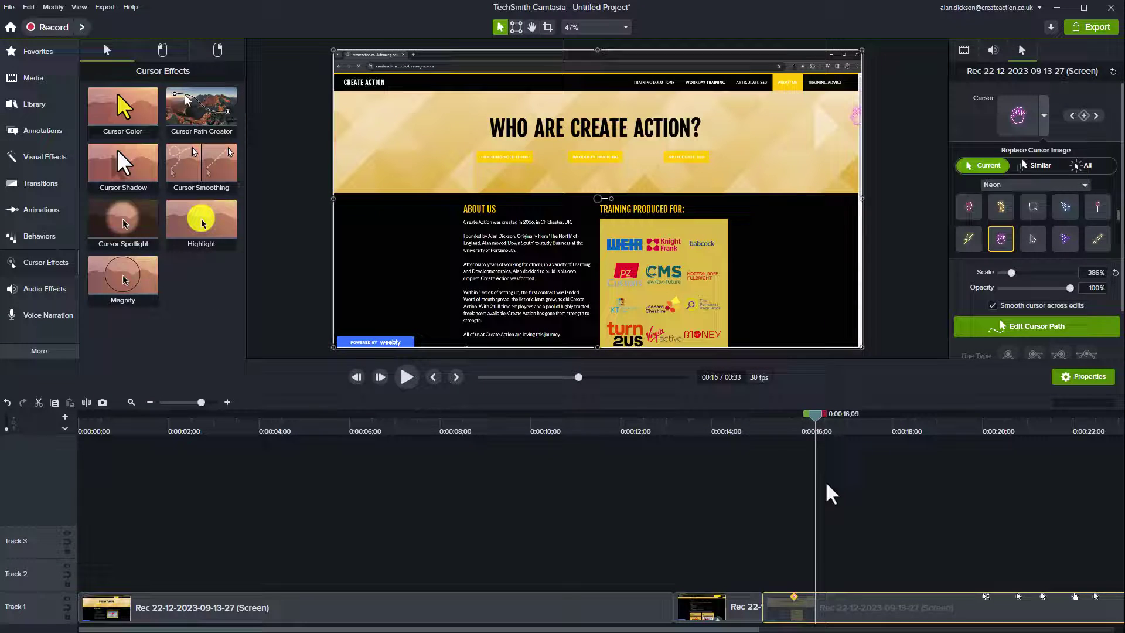
Split the recording at 0:20;16 and give the preceding clip a yellow Highlight cursor effect.
{"action": "left_click", "coordinate": [825, 481]}
{"action": "left_click_drag", "start_coordinate": [817, 423], "coordinate": [1024, 449]}
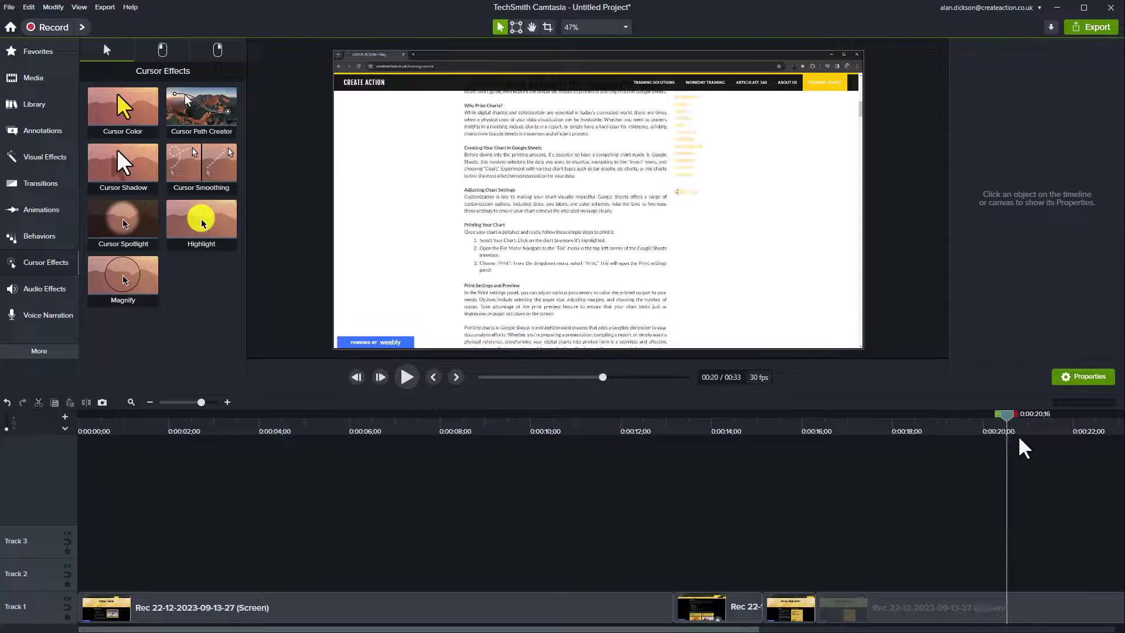
{"action": "left_click", "coordinate": [977, 610]}
{"action": "key", "text": "s"}
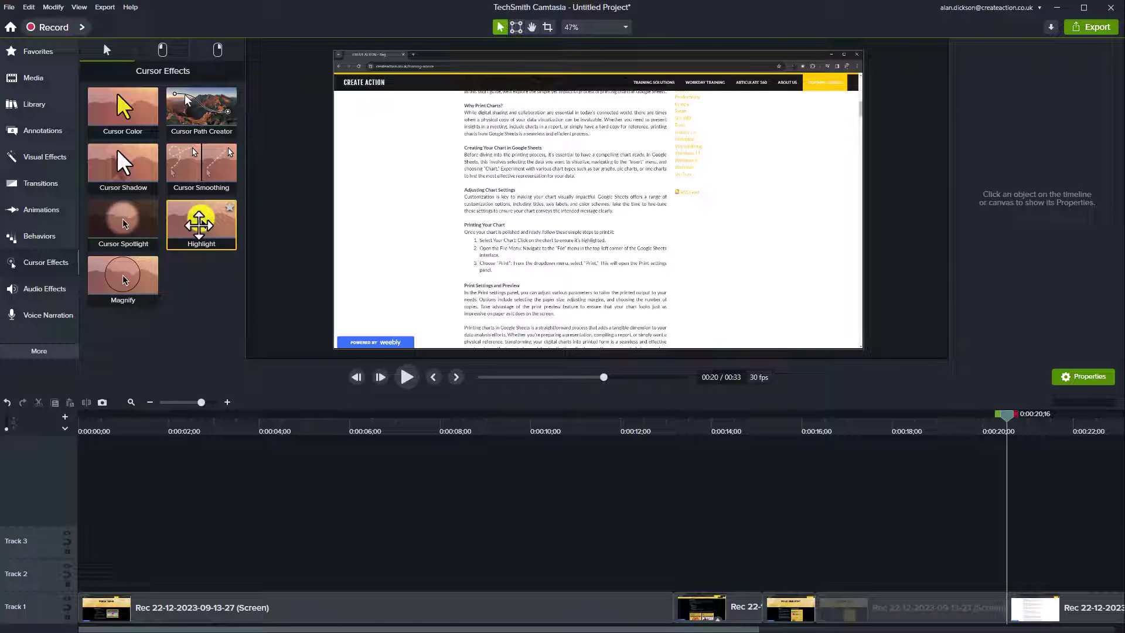
{"action": "left_click_drag", "start_coordinate": [201, 222], "coordinate": [865, 616]}
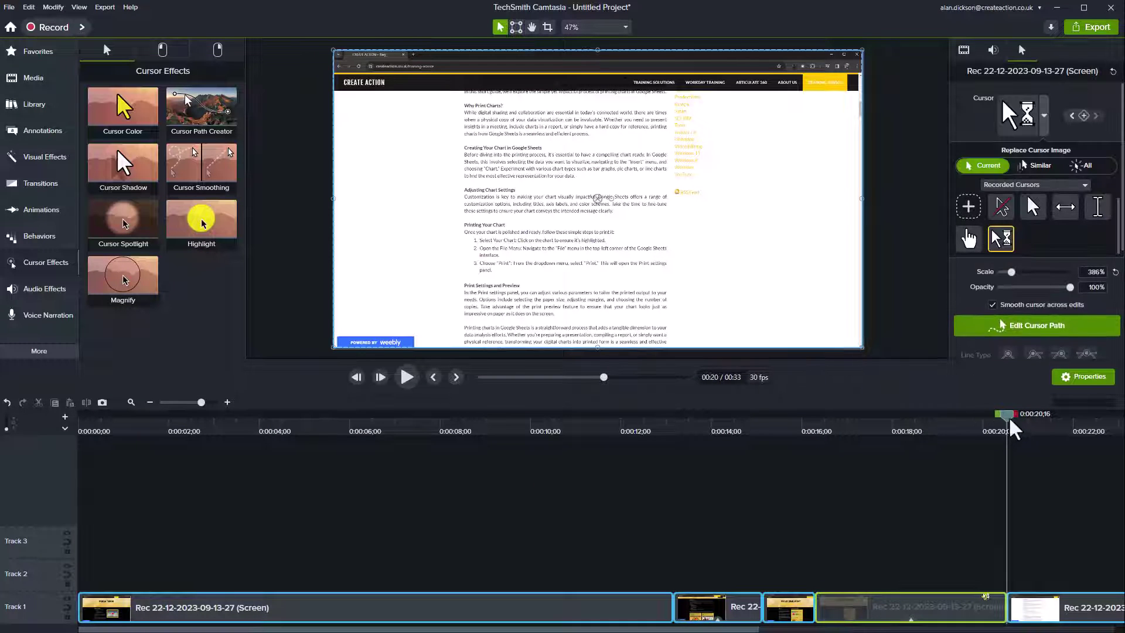
{"action": "left_click_drag", "start_coordinate": [1007, 414], "coordinate": [843, 446]}
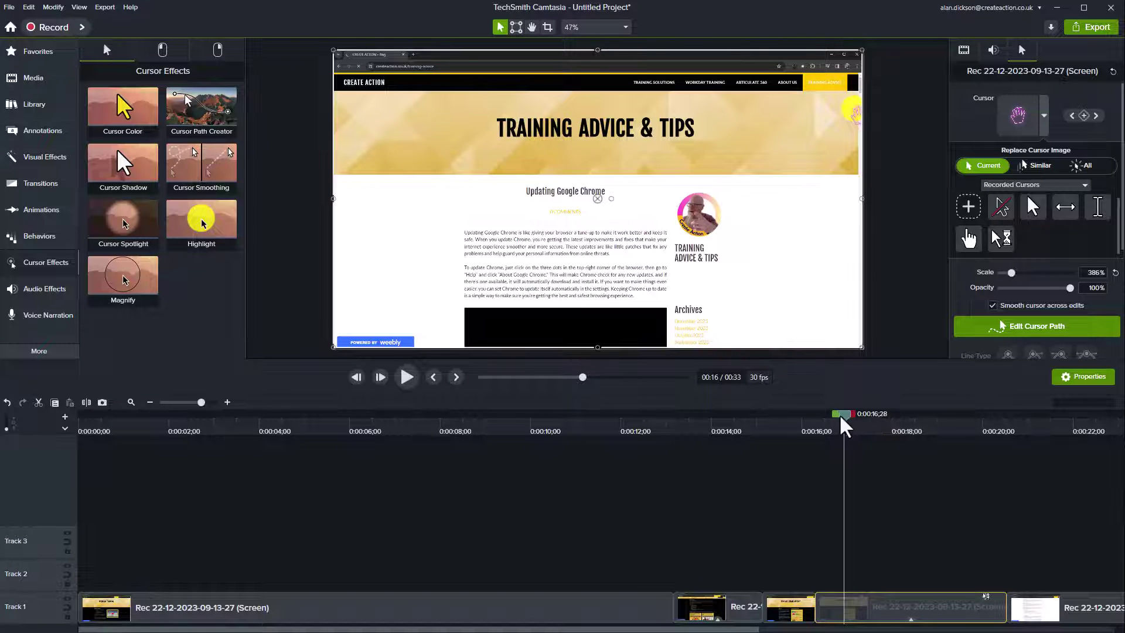
Select the final recording clip on Track 1 and nudge its cursor opacity slightly lower.
{"action": "left_click_drag", "start_coordinate": [842, 418], "coordinate": [1069, 464]}
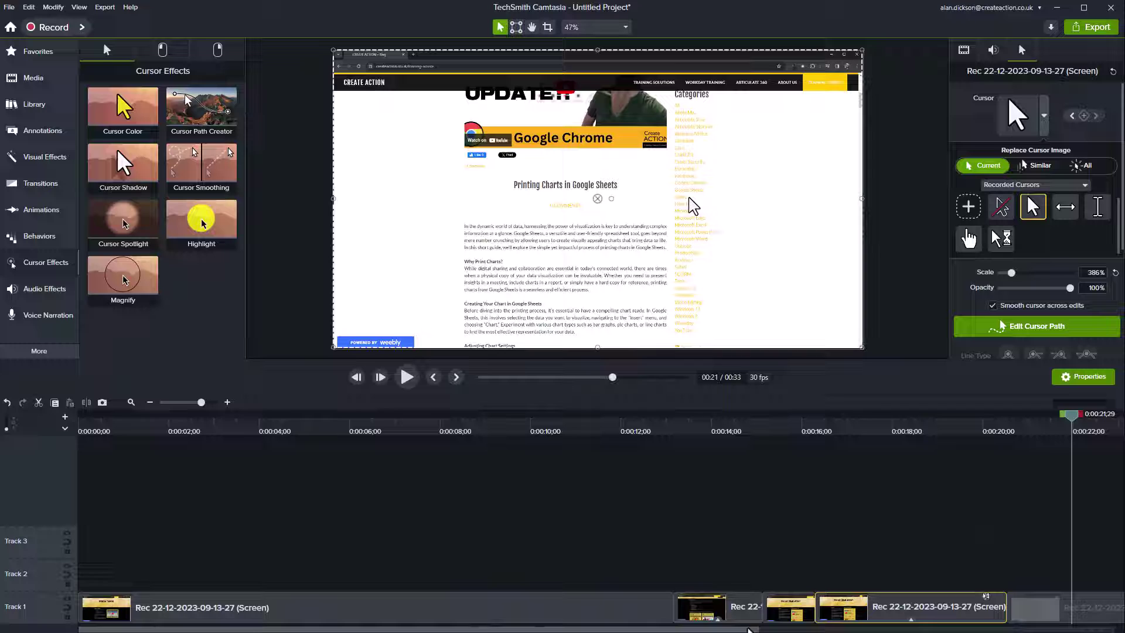
{"action": "scroll", "coordinate": [663, 446], "scroll_direction": "right", "scroll_amount": 5}
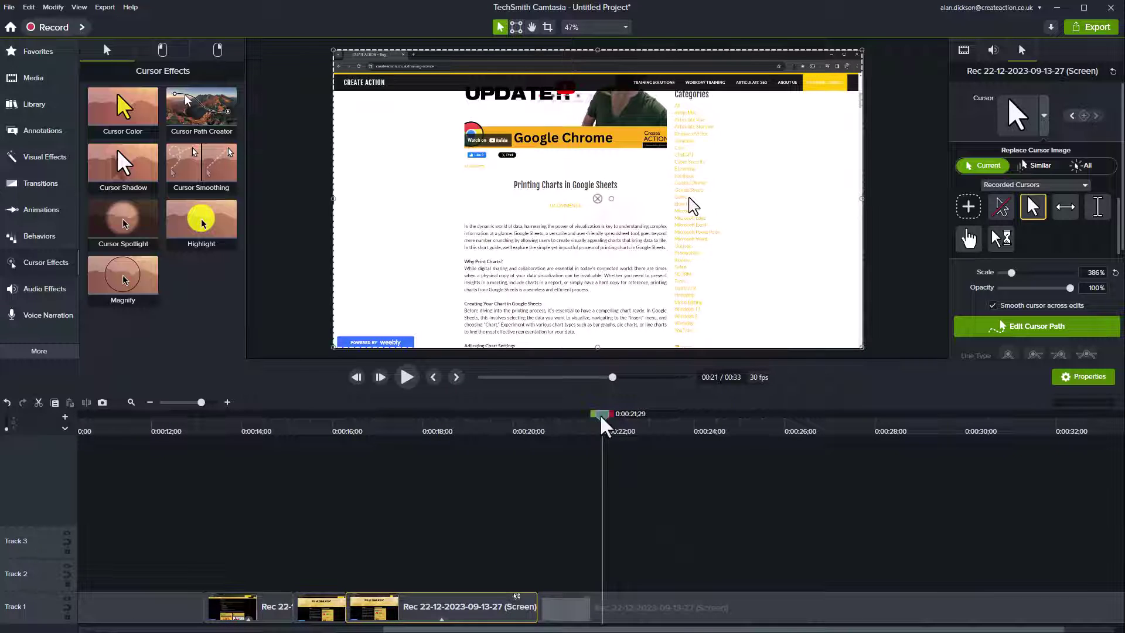
{"action": "left_click_drag", "start_coordinate": [603, 423], "coordinate": [636, 424]}
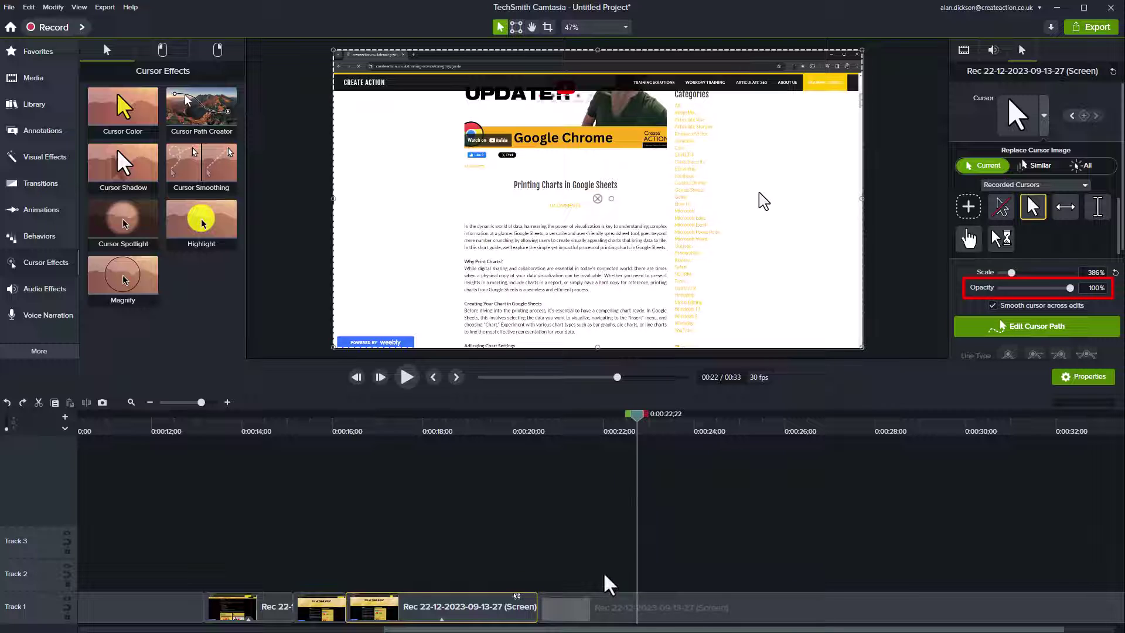
{"action": "left_click", "coordinate": [668, 616]}
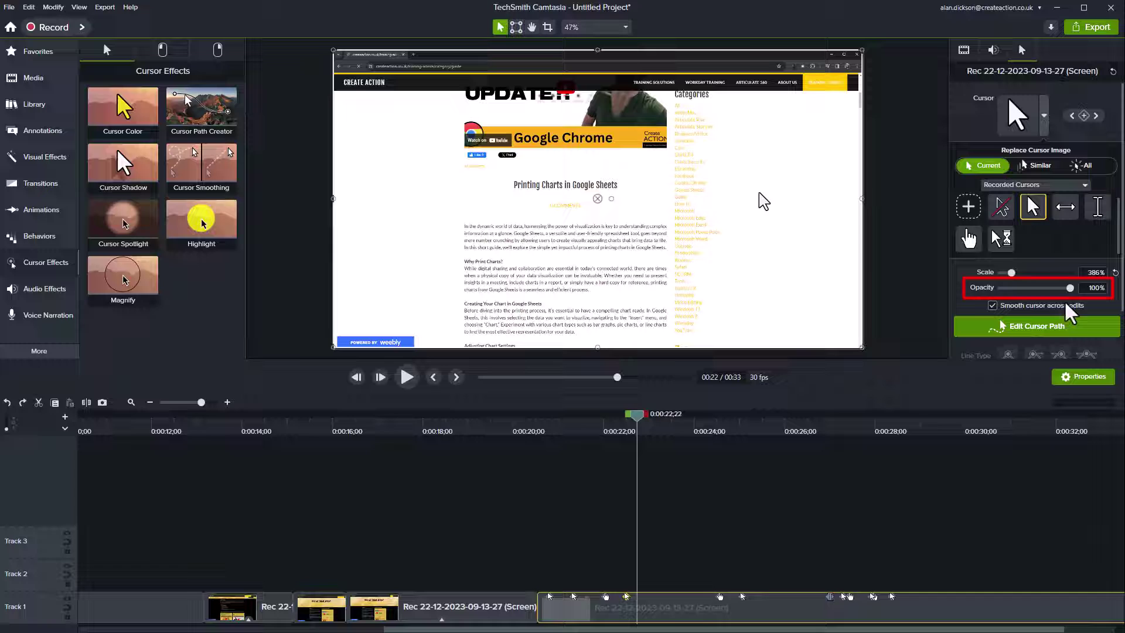
{"action": "mouse_move", "coordinate": [1071, 288]}
{"action": "left_mouse_down"}
{"action": "mouse_move", "coordinate": [996, 297]}
{"action": "mouse_move", "coordinate": [1085, 295]}
{"action": "left_mouse_up"}
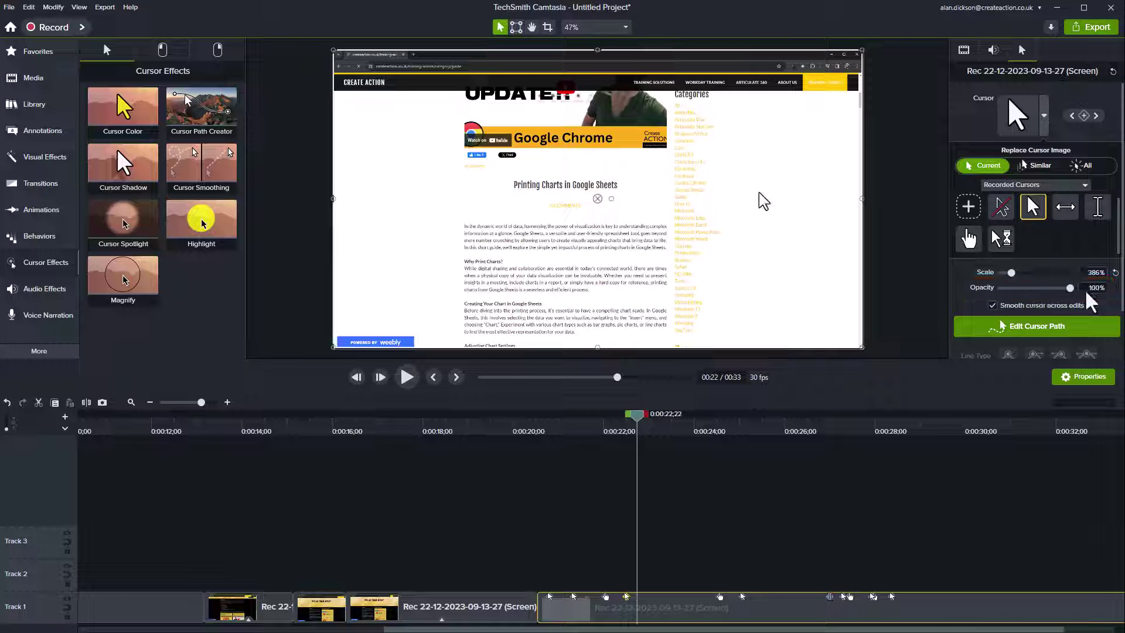
{"action": "left_click_drag", "start_coordinate": [639, 421], "coordinate": [689, 417]}
Split off the Track 1 section around 0:28 and drop its cursor opacity to 0%.
{"action": "left_click", "coordinate": [672, 533]}
{"action": "left_click", "coordinate": [803, 613]}
{"action": "left_click", "coordinate": [821, 463]}
{"action": "left_click", "coordinate": [820, 426]}
{"action": "left_click", "coordinate": [735, 607]}
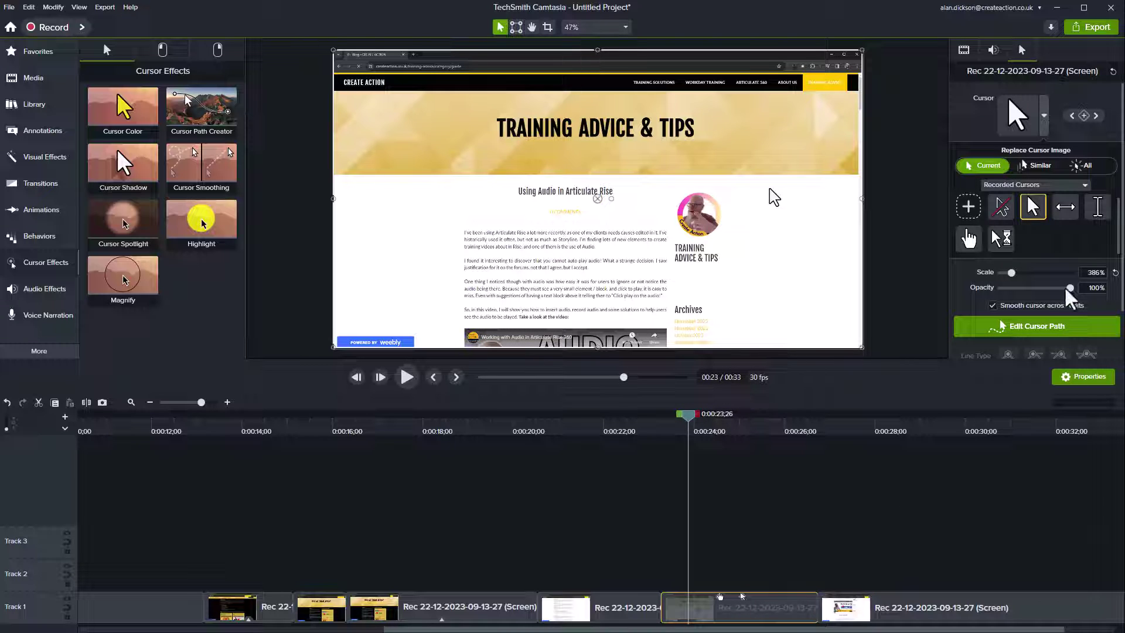
{"action": "left_click_drag", "start_coordinate": [1068, 291], "coordinate": [1050, 292]}
{"action": "left_click_drag", "start_coordinate": [692, 417], "coordinate": [886, 480]}
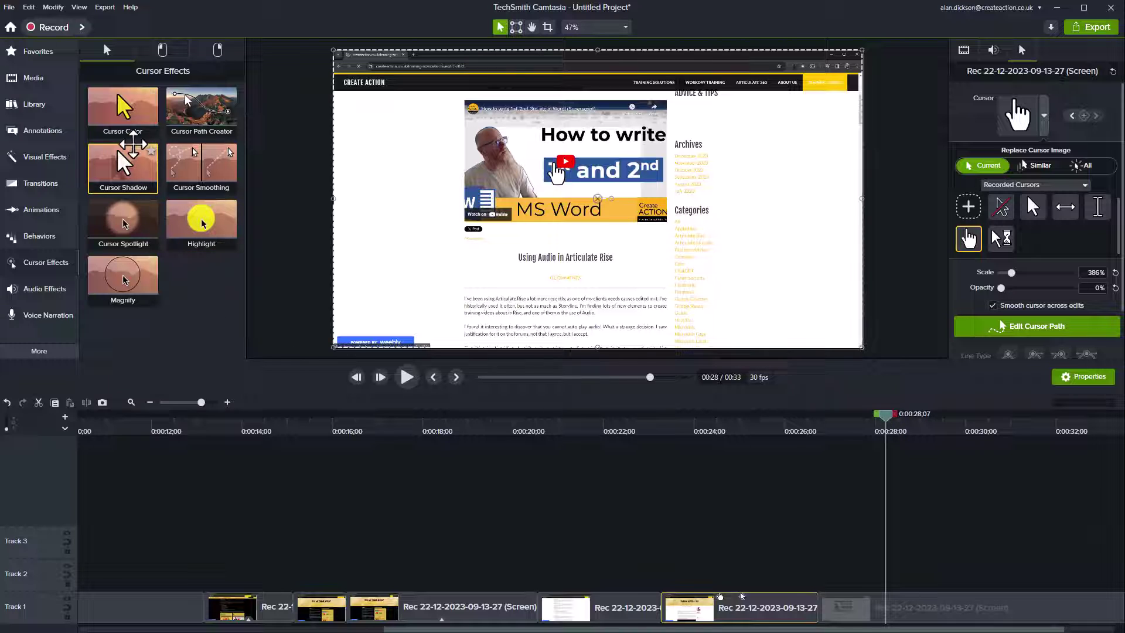
Show the Left Click cursor effects (Rings, Ripple, Scope, Target) and select the last Track 1 clip.
{"action": "left_click", "coordinate": [163, 52]}
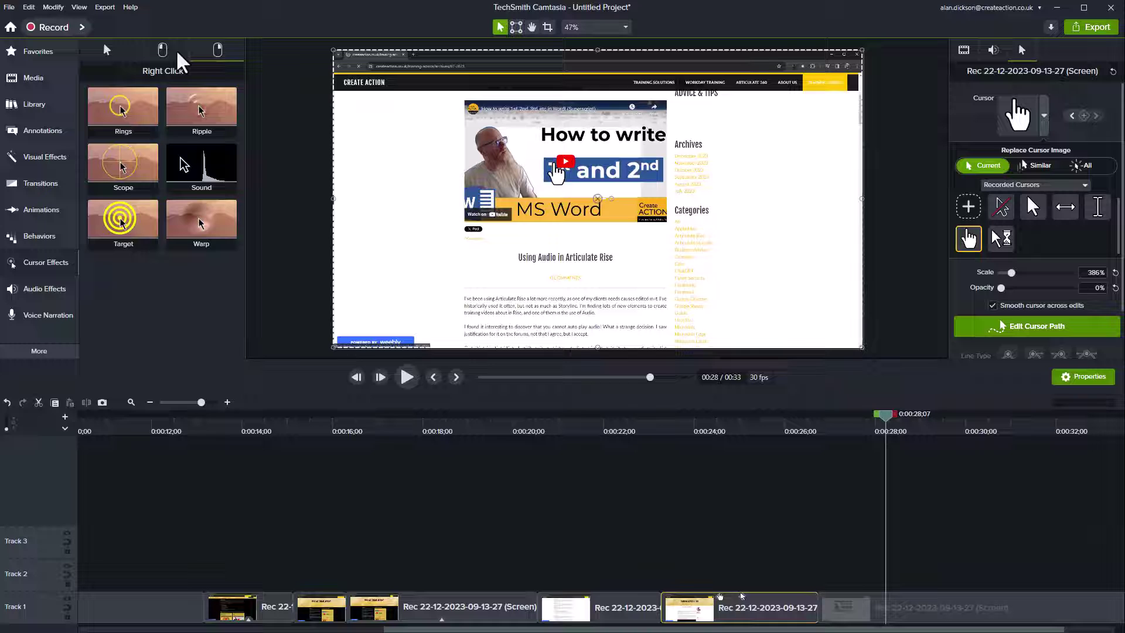
{"action": "left_click", "coordinate": [165, 54]}
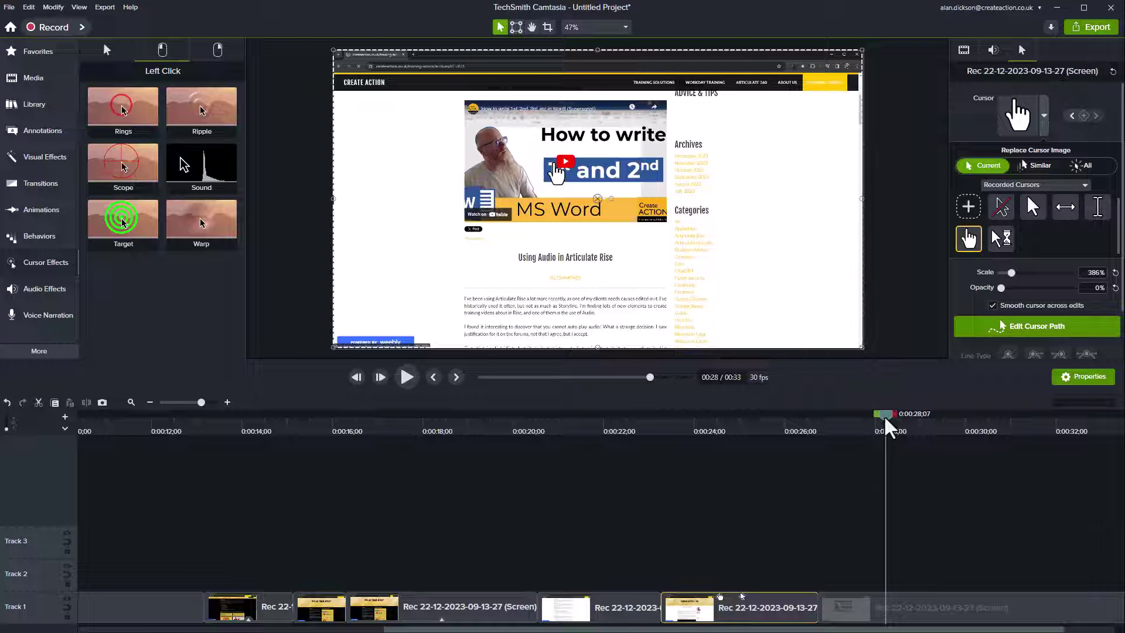
{"action": "left_click_drag", "start_coordinate": [884, 415], "coordinate": [988, 418]}
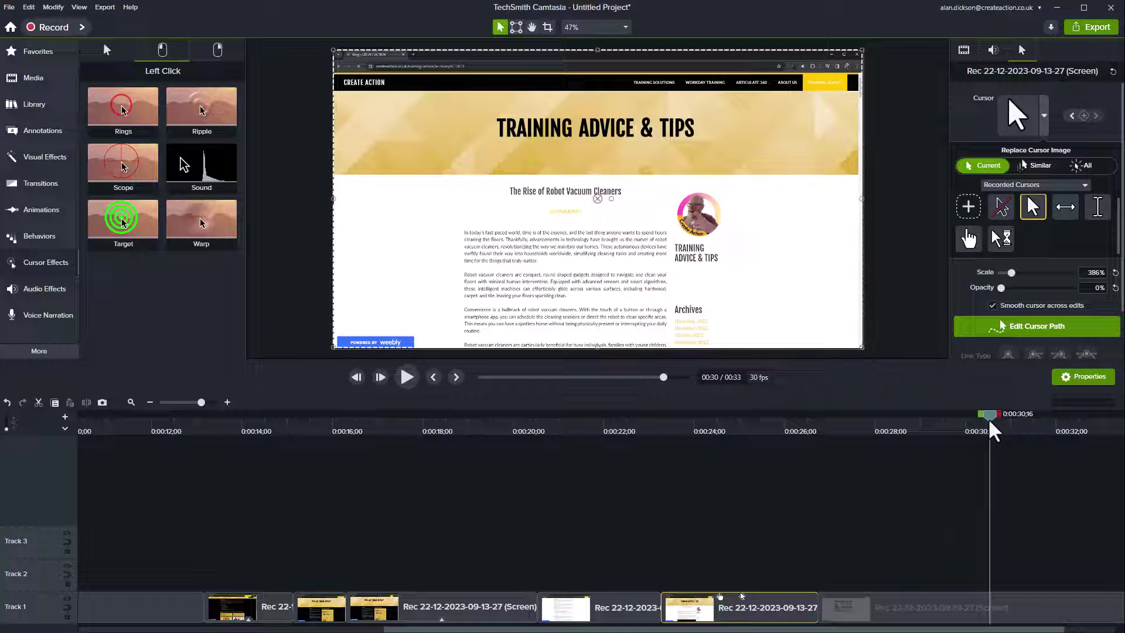
{"action": "scroll", "coordinate": [939, 630], "scroll_direction": "right", "scroll_amount": 2}
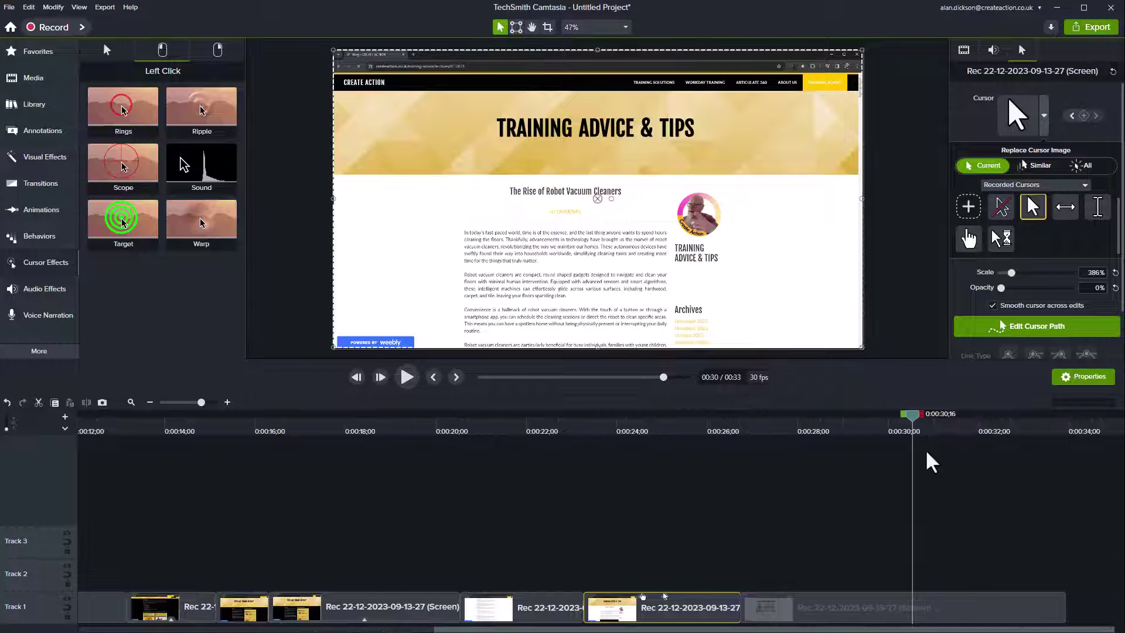
{"action": "left_click", "coordinate": [951, 607]}
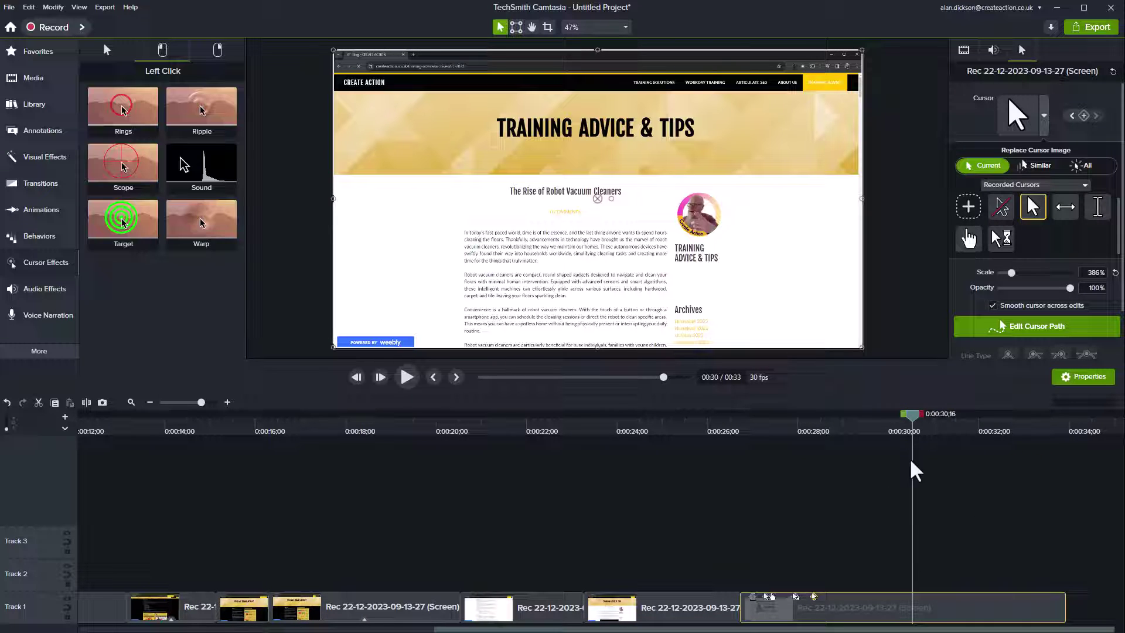
{"action": "left_click_drag", "start_coordinate": [909, 427], "coordinate": [796, 437]}
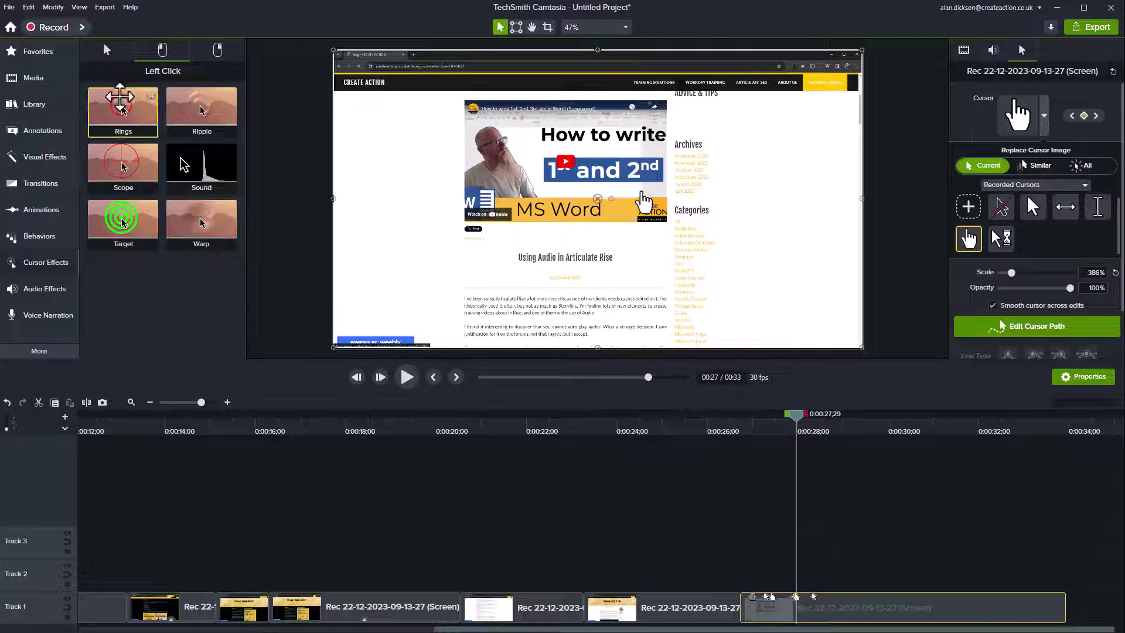
Apply the Rings left-click effect to the last Track 1 clip and preview it around 0:26.
{"action": "left_click_drag", "start_coordinate": [116, 111], "coordinate": [798, 607]}
{"action": "left_click_drag", "start_coordinate": [796, 413], "coordinate": [743, 437]}
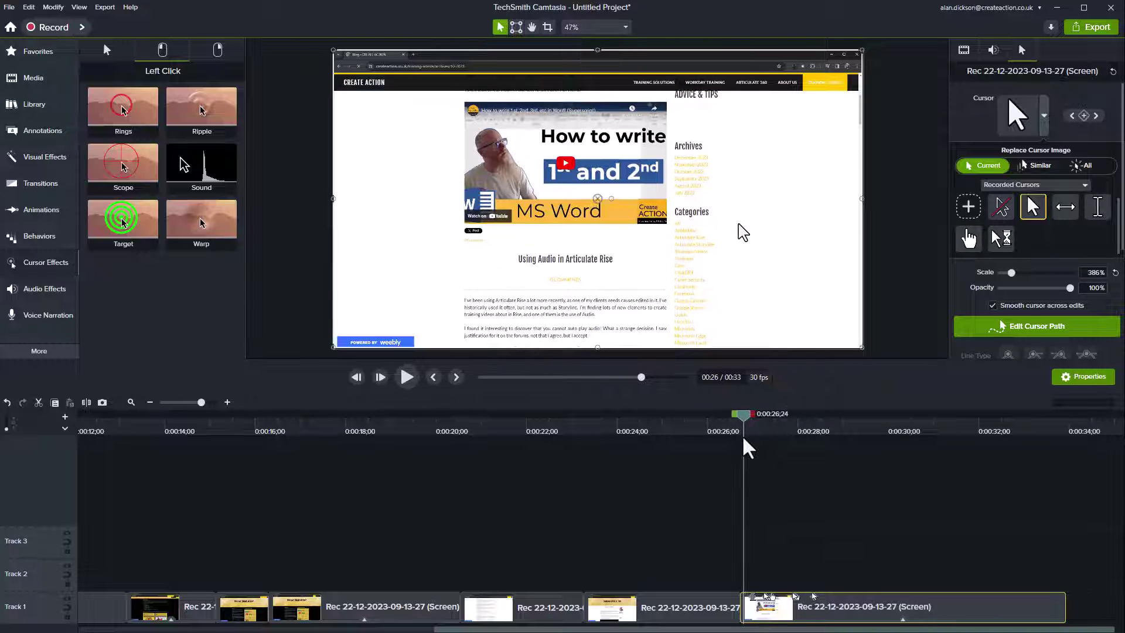